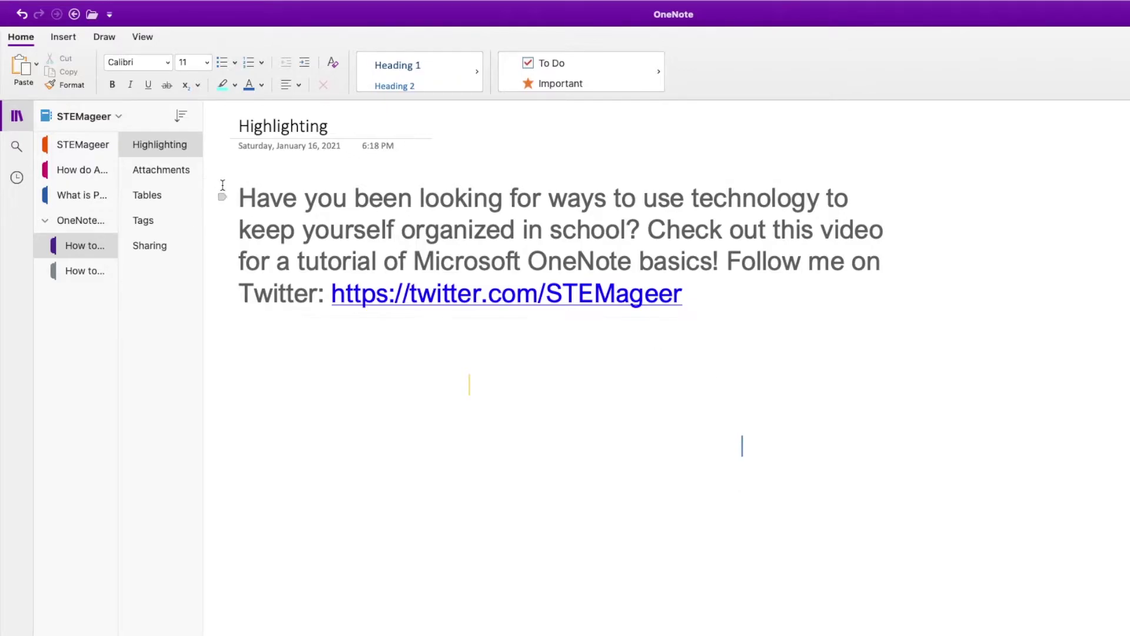
Highlight the opening sentence ending 'in school?' in cyan
{"action": "left_click_drag", "start_coordinate": [236, 196], "coordinate": [639, 235]}
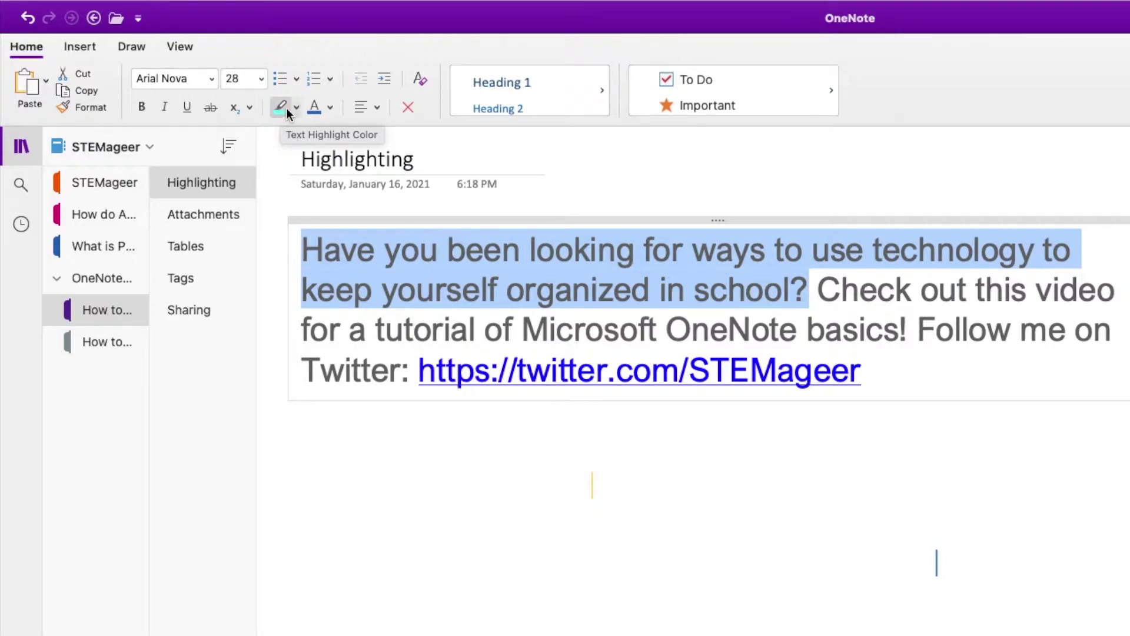
{"action": "left_click", "coordinate": [297, 108]}
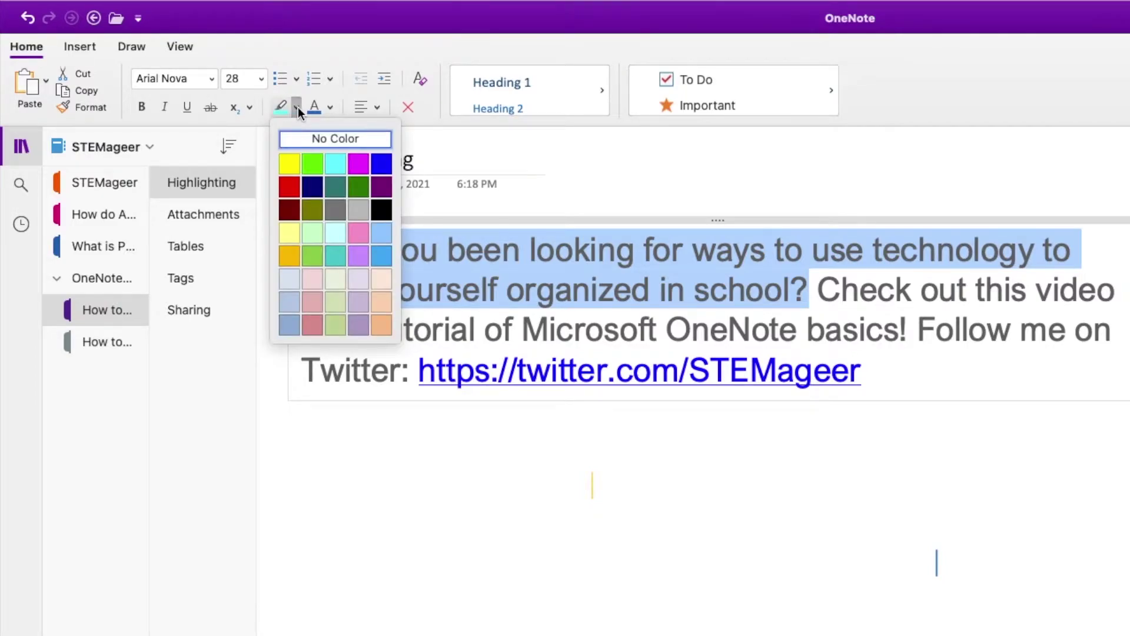
{"action": "left_click", "coordinate": [336, 164]}
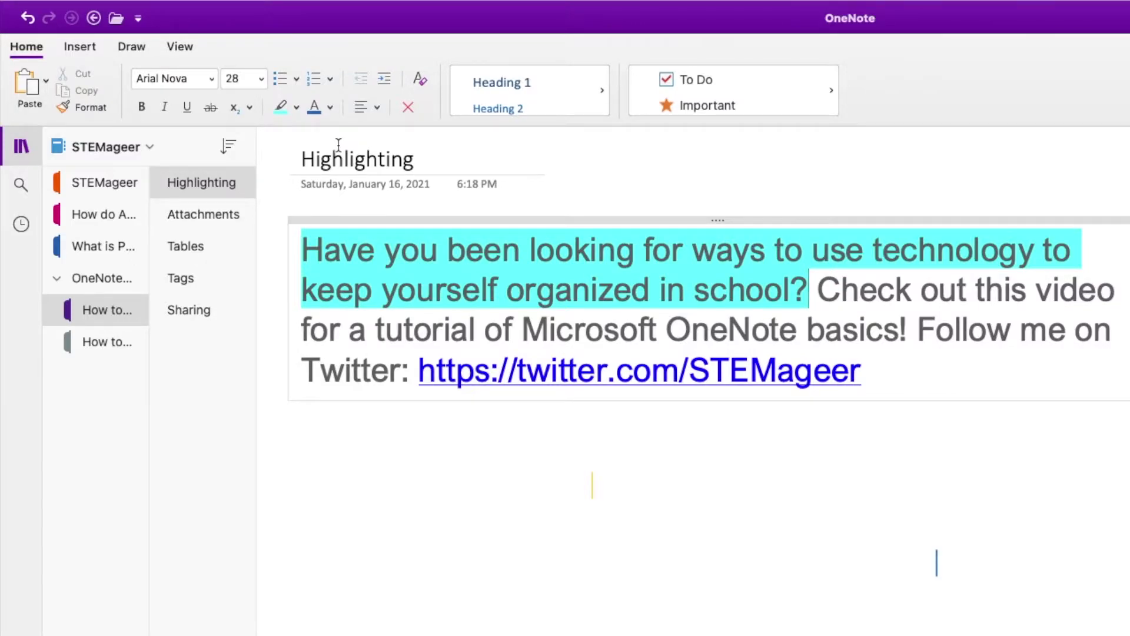
{"action": "left_click", "coordinate": [132, 47]}
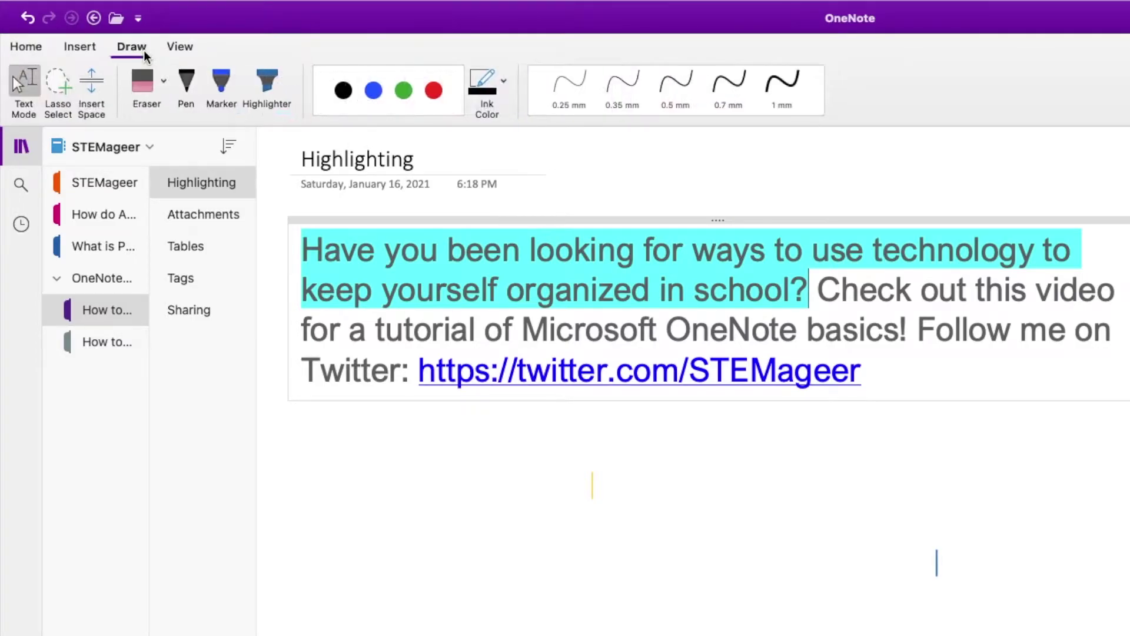
Mark 'Check out this video for a tutorial of Microsoft OneNote basics' with dark blue highlighter ink
{"action": "left_click", "coordinate": [277, 90]}
{"action": "left_click", "coordinate": [348, 92]}
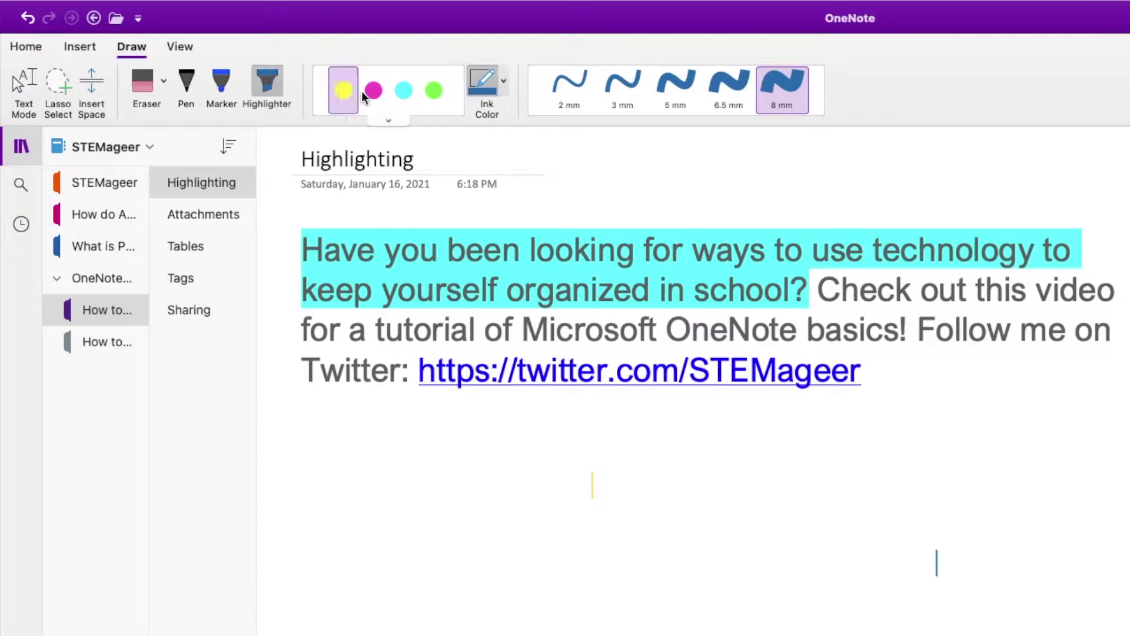
{"action": "left_click", "coordinate": [373, 91]}
{"action": "left_click", "coordinate": [433, 91]}
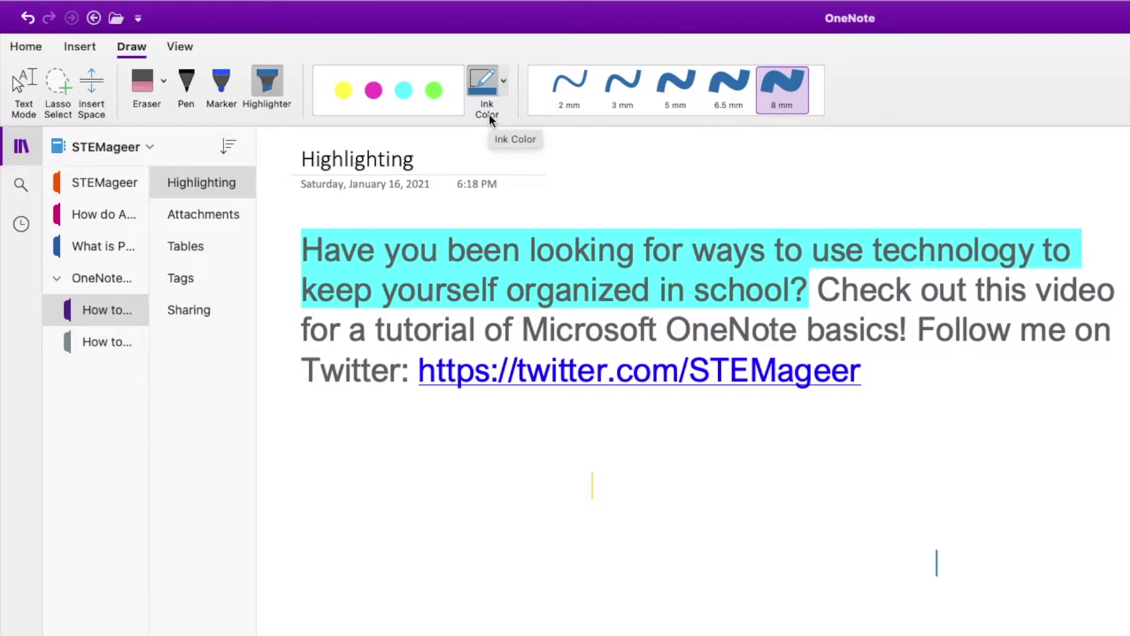
{"action": "left_click", "coordinate": [503, 82]}
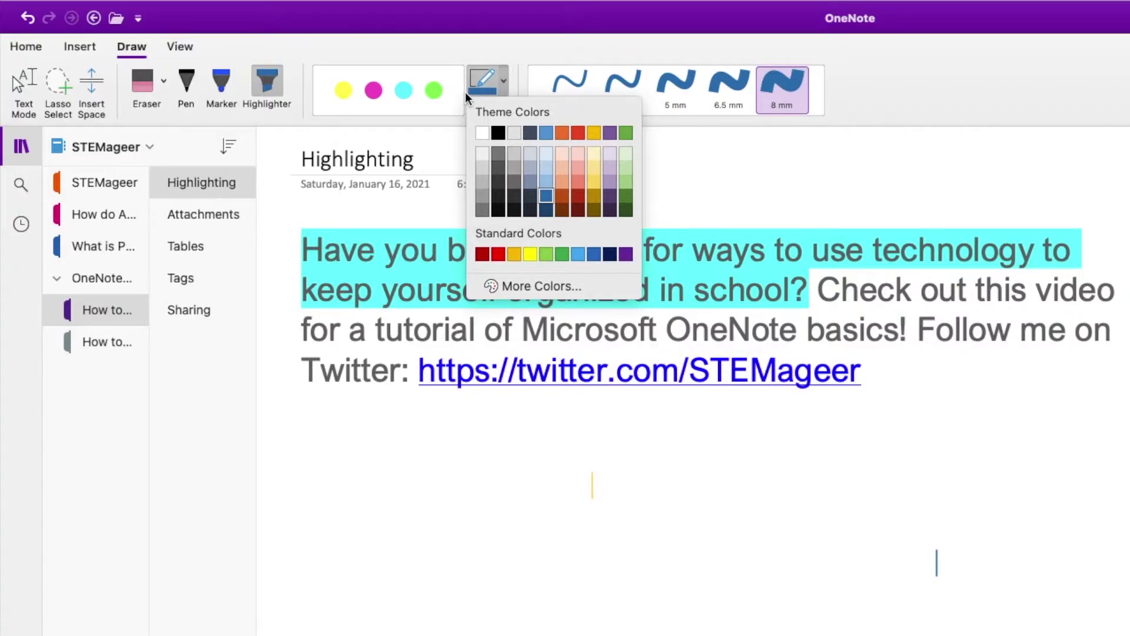
{"action": "left_click", "coordinate": [593, 254]}
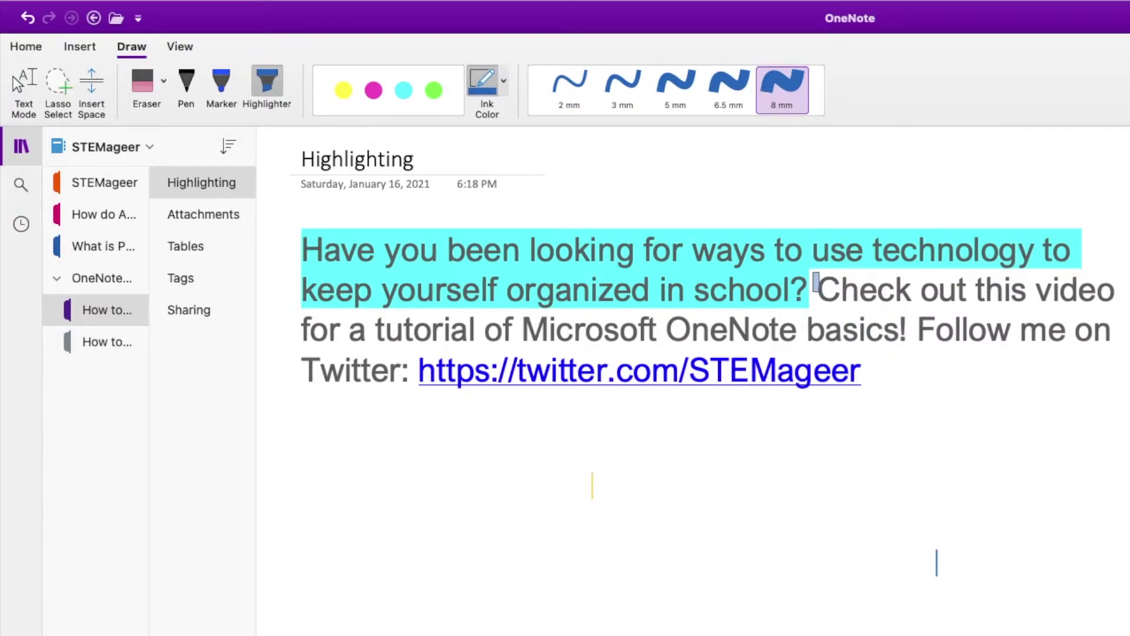
{"action": "left_click_drag", "start_coordinate": [816, 287], "coordinate": [1110, 289]}
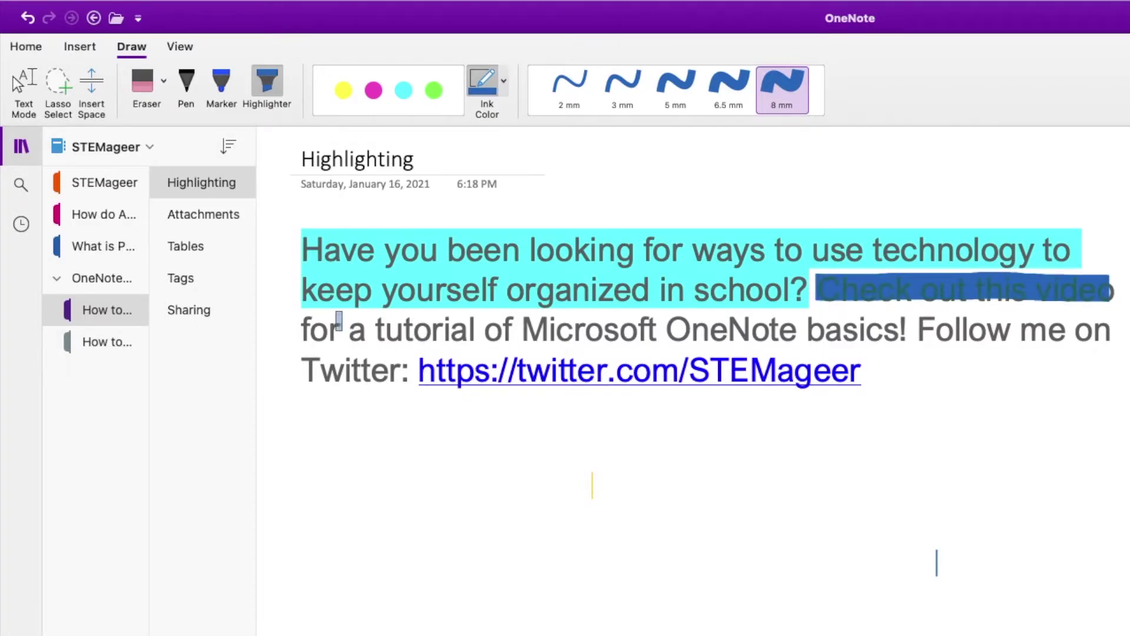
{"action": "left_click_drag", "start_coordinate": [310, 330], "coordinate": [905, 328]}
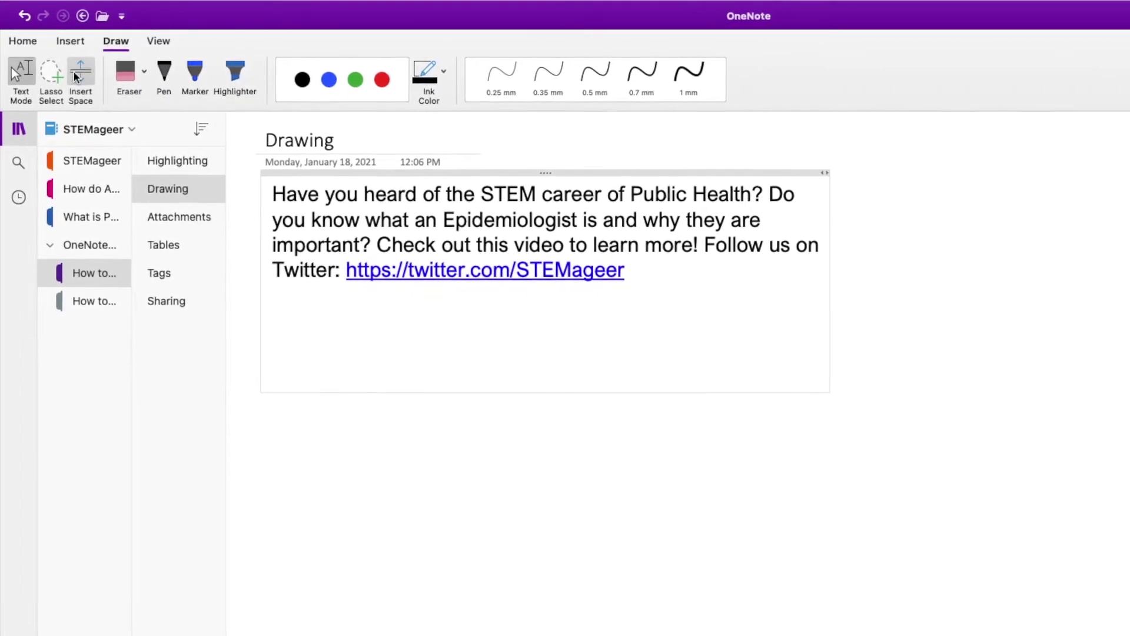
Lasso the Public Health paragraph and drag it to the bottom of the Drawing page
{"action": "left_click", "coordinate": [49, 79]}
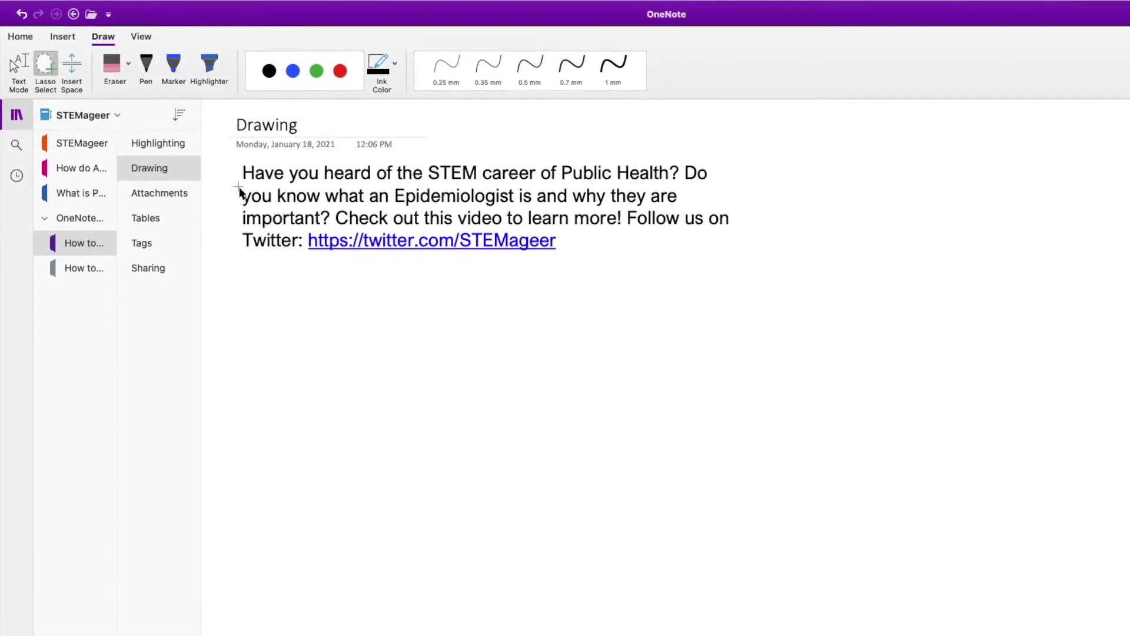
{"action": "mouse_move", "coordinate": [236, 162]}
{"action": "left_mouse_down"}
{"action": "mouse_move", "coordinate": [282, 179]}
{"action": "mouse_move", "coordinate": [543, 159]}
{"action": "mouse_move", "coordinate": [880, 341]}
{"action": "mouse_move", "coordinate": [401, 605]}
{"action": "mouse_move", "coordinate": [262, 628]}
{"action": "left_mouse_up"}
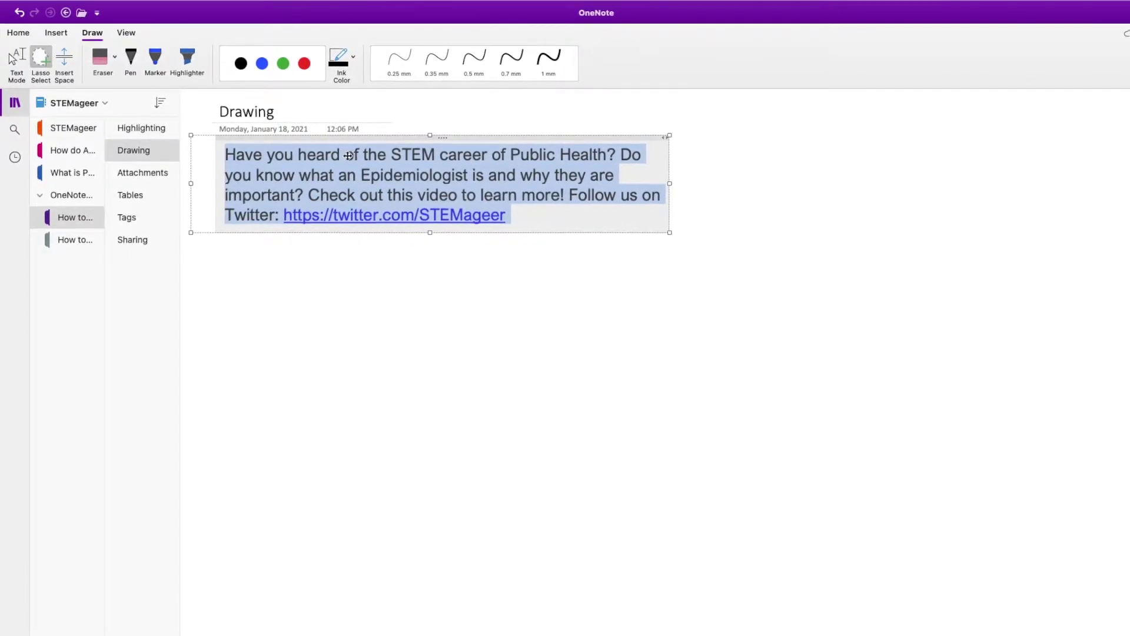
{"action": "mouse_move", "coordinate": [341, 162]}
{"action": "left_mouse_down"}
{"action": "mouse_move", "coordinate": [637, 514]}
{"action": "mouse_move", "coordinate": [358, 562]}
{"action": "left_mouse_up"}
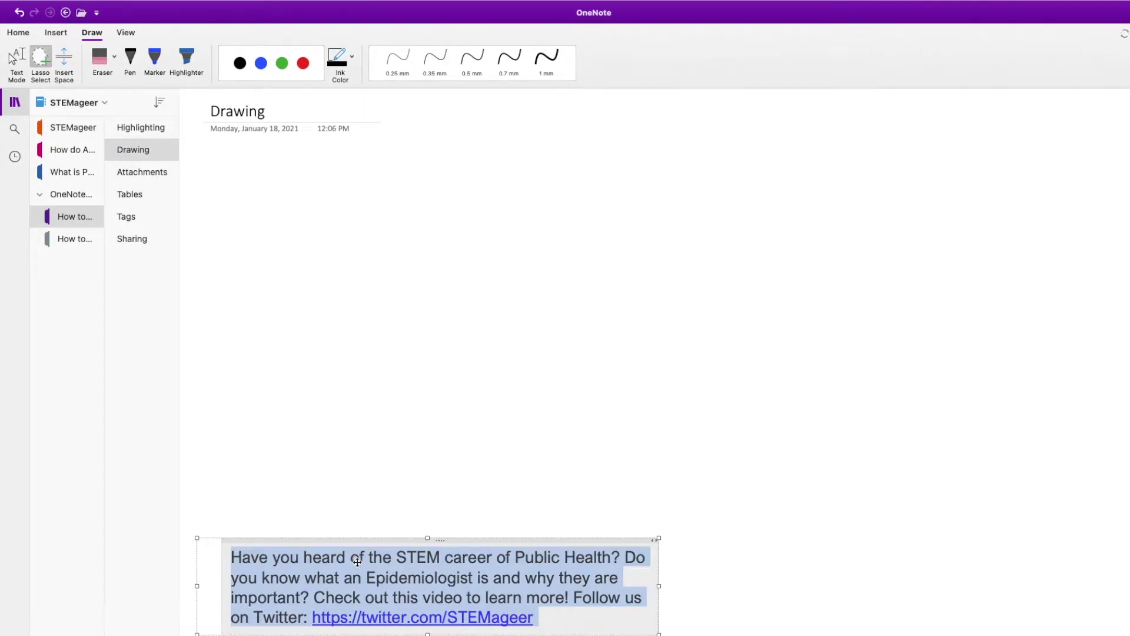
{"action": "left_click", "coordinate": [159, 63]}
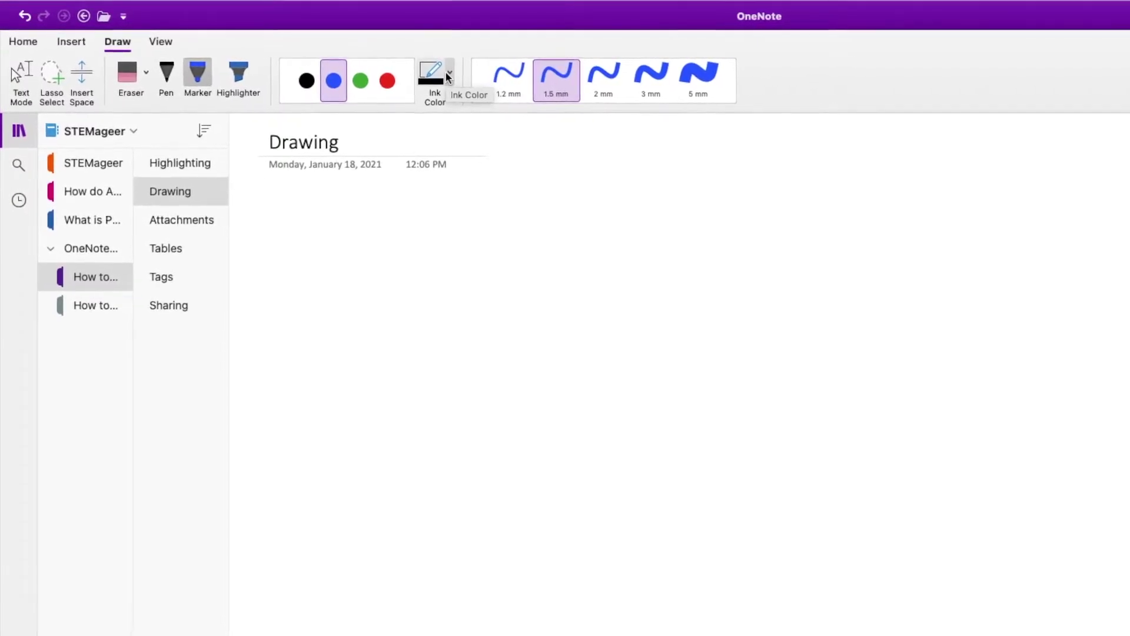
Draw light-blue marker squiggles plus a 3 mm stroke, then erase parts of them
{"action": "left_click", "coordinate": [440, 72]}
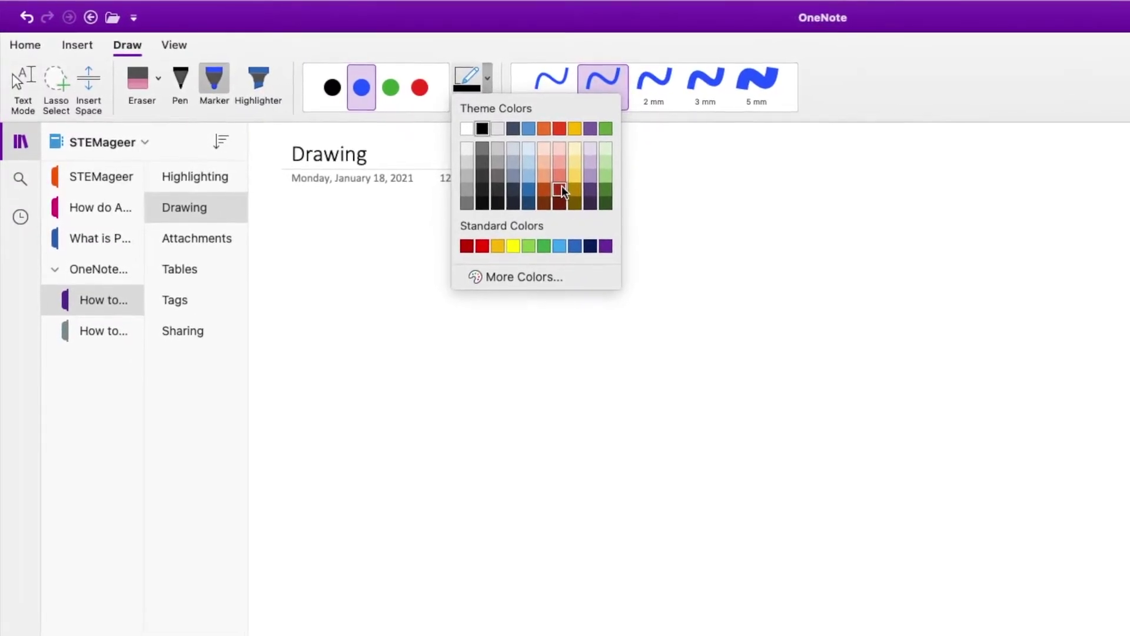
{"action": "left_click", "coordinate": [543, 181]}
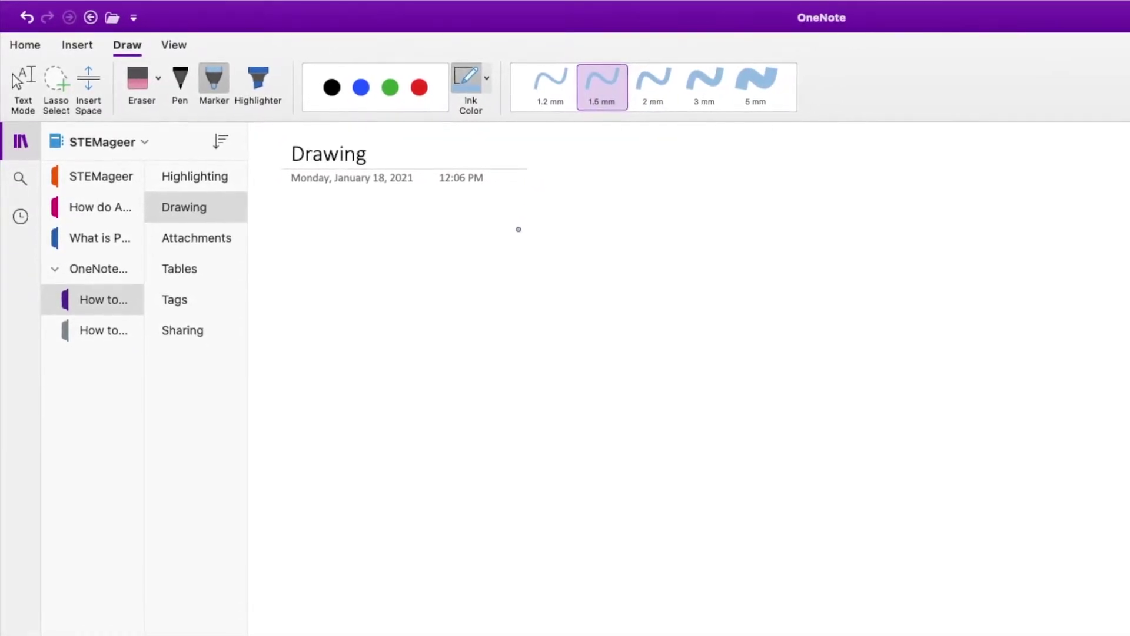
{"action": "mouse_move", "coordinate": [525, 233]}
{"action": "left_mouse_down"}
{"action": "mouse_move", "coordinate": [699, 367]}
{"action": "mouse_move", "coordinate": [750, 487]}
{"action": "mouse_move", "coordinate": [640, 511]}
{"action": "left_mouse_up"}
{"action": "left_click_drag", "start_coordinate": [597, 476], "coordinate": [621, 381]}
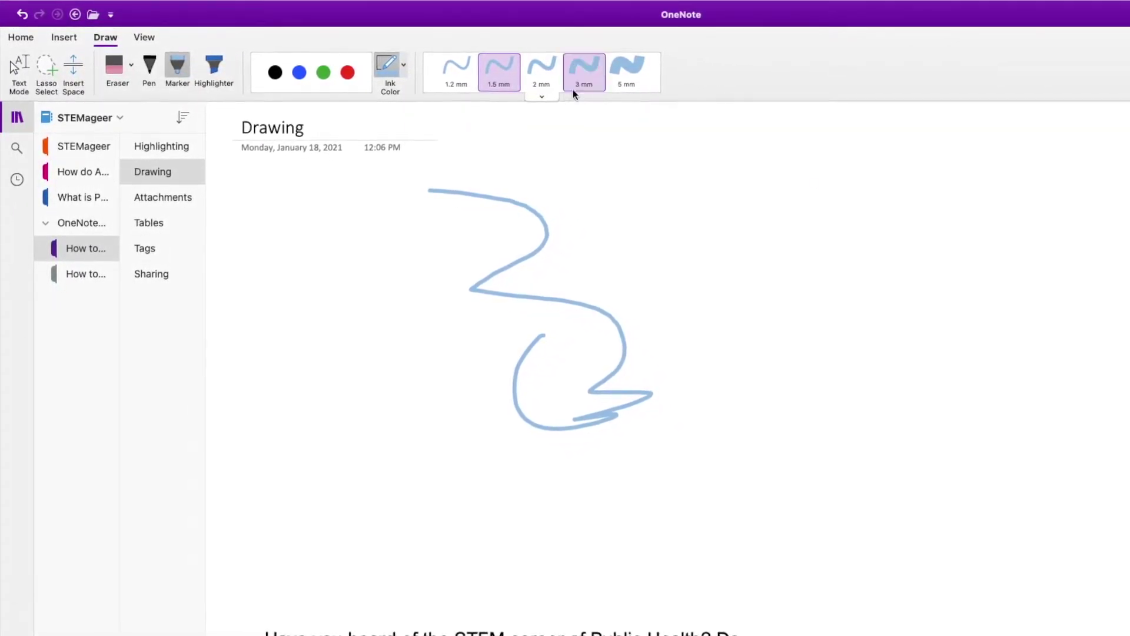
{"action": "left_click", "coordinate": [581, 82]}
{"action": "mouse_move", "coordinate": [696, 222]}
{"action": "left_mouse_down"}
{"action": "mouse_move", "coordinate": [789, 315]}
{"action": "mouse_move", "coordinate": [865, 477]}
{"action": "mouse_move", "coordinate": [1048, 535]}
{"action": "left_mouse_up"}
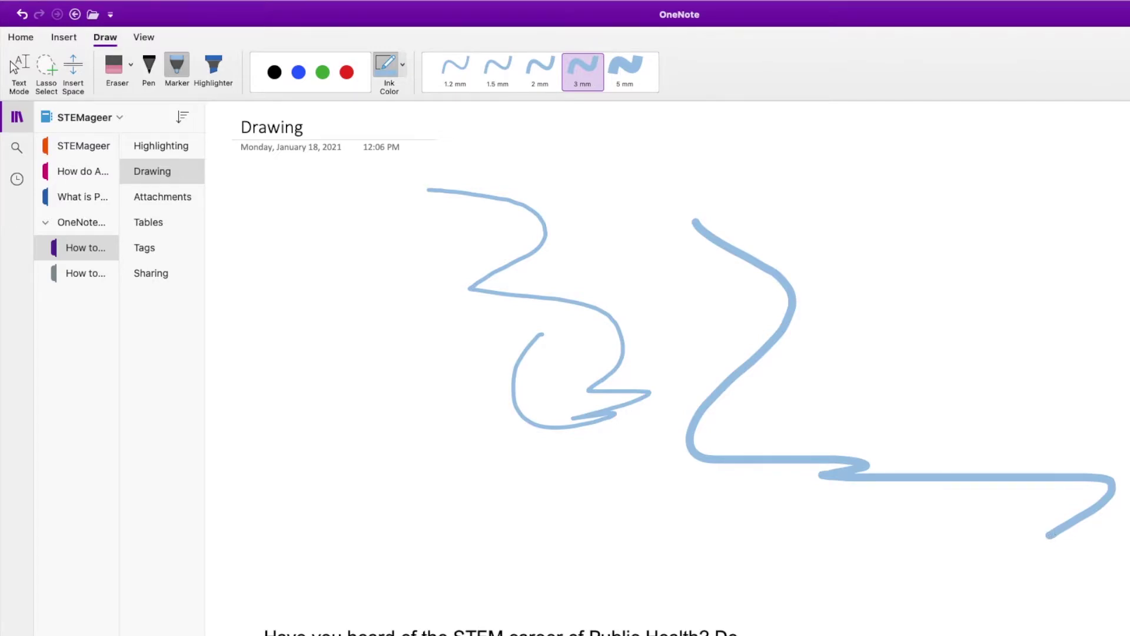
{"action": "left_click", "coordinate": [116, 74]}
{"action": "mouse_move", "coordinate": [593, 335]}
{"action": "left_mouse_down"}
{"action": "mouse_move", "coordinate": [686, 464]}
{"action": "mouse_move", "coordinate": [913, 429]}
{"action": "mouse_move", "coordinate": [1112, 551]}
{"action": "left_mouse_up"}
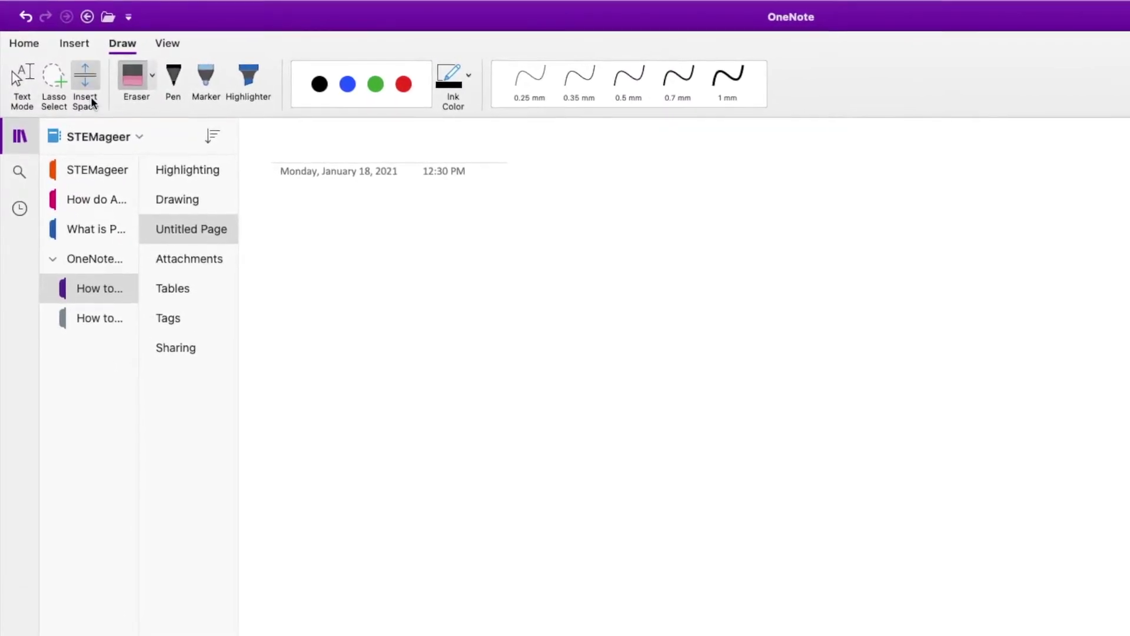
Draw a large rectangle on the untitled page
{"action": "left_click", "coordinate": [79, 44]}
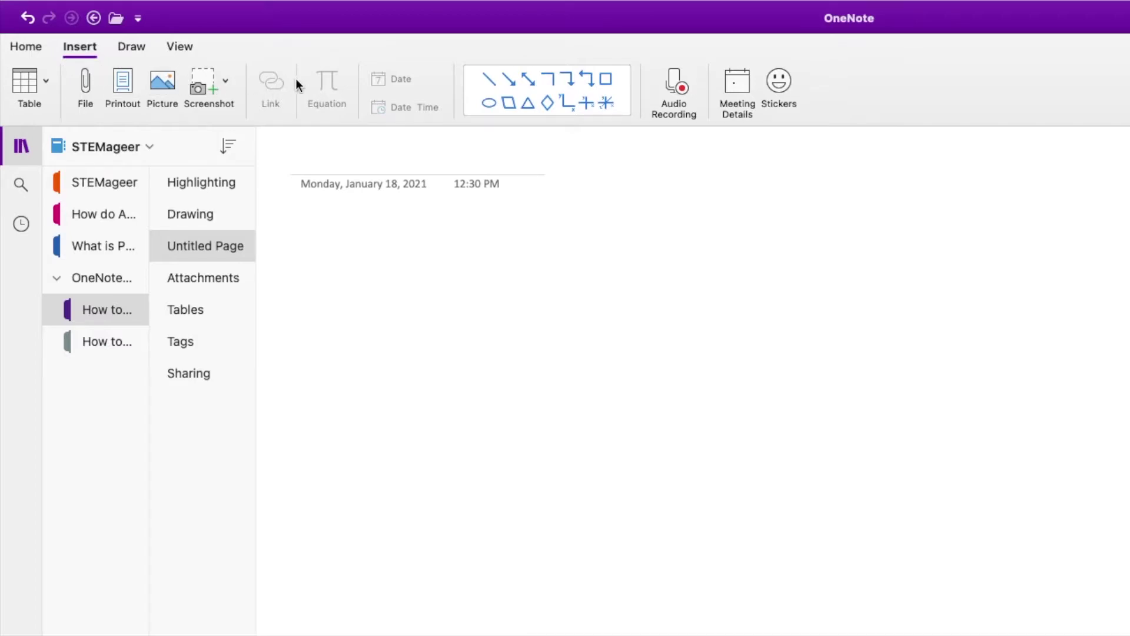
{"action": "left_click", "coordinate": [488, 82]}
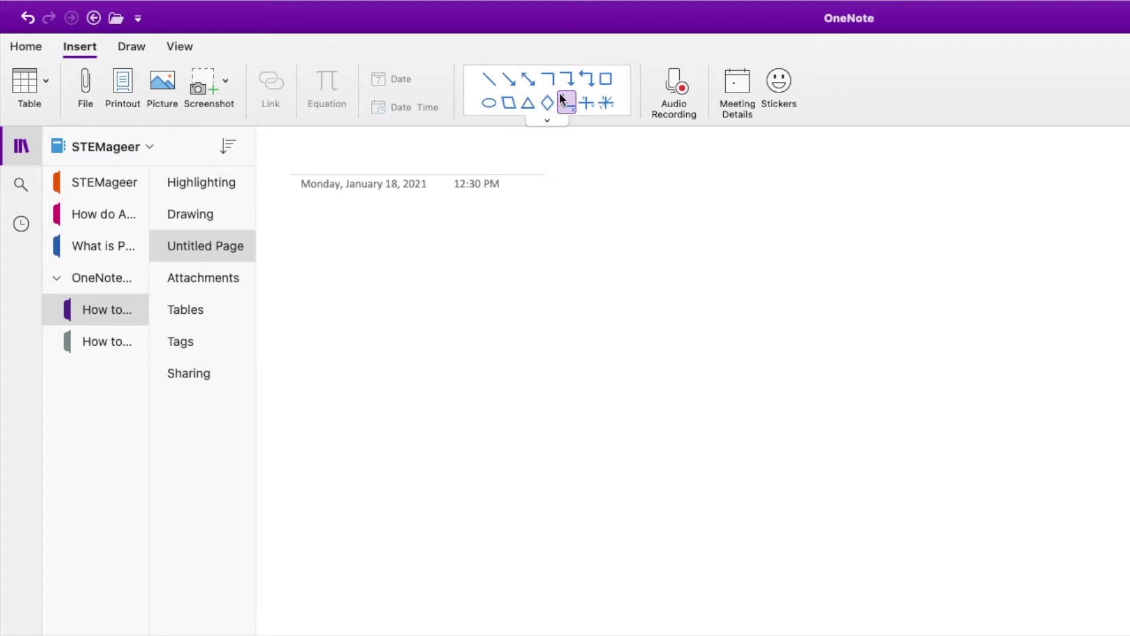
{"action": "left_click", "coordinate": [609, 82]}
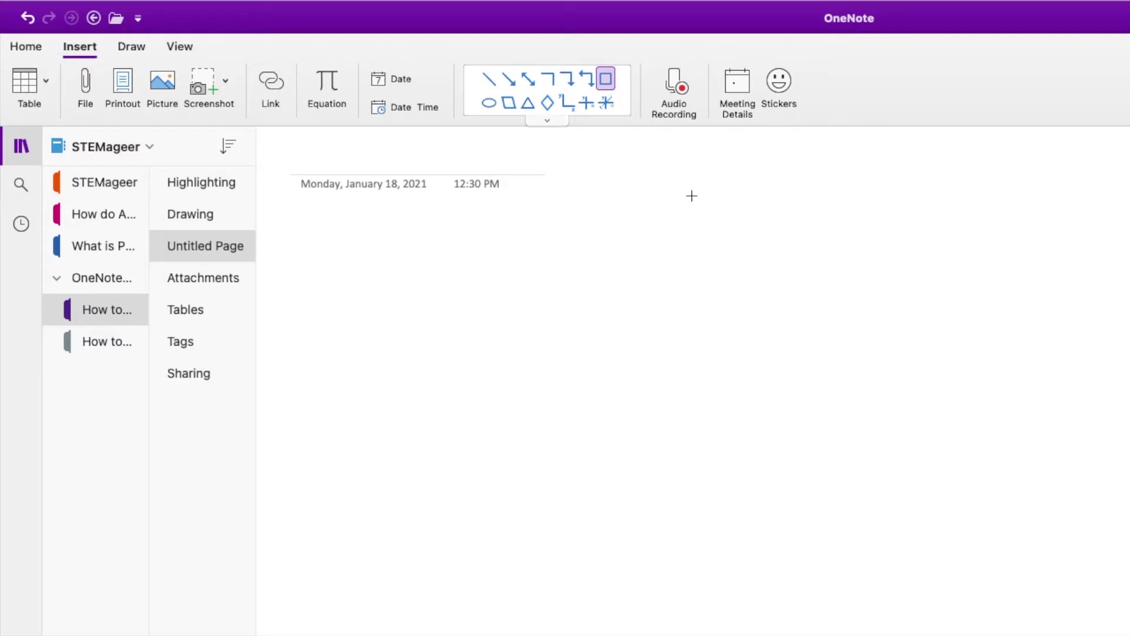
{"action": "left_click_drag", "start_coordinate": [375, 263], "coordinate": [858, 635]}
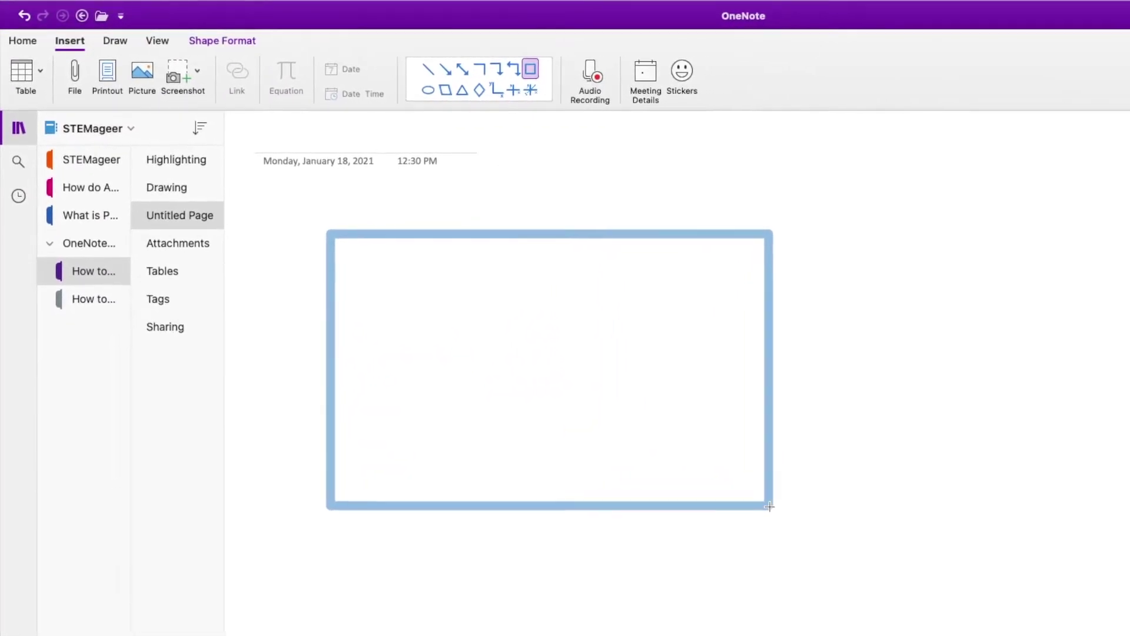
{"action": "left_click_drag", "start_coordinate": [741, 596], "coordinate": [744, 628]}
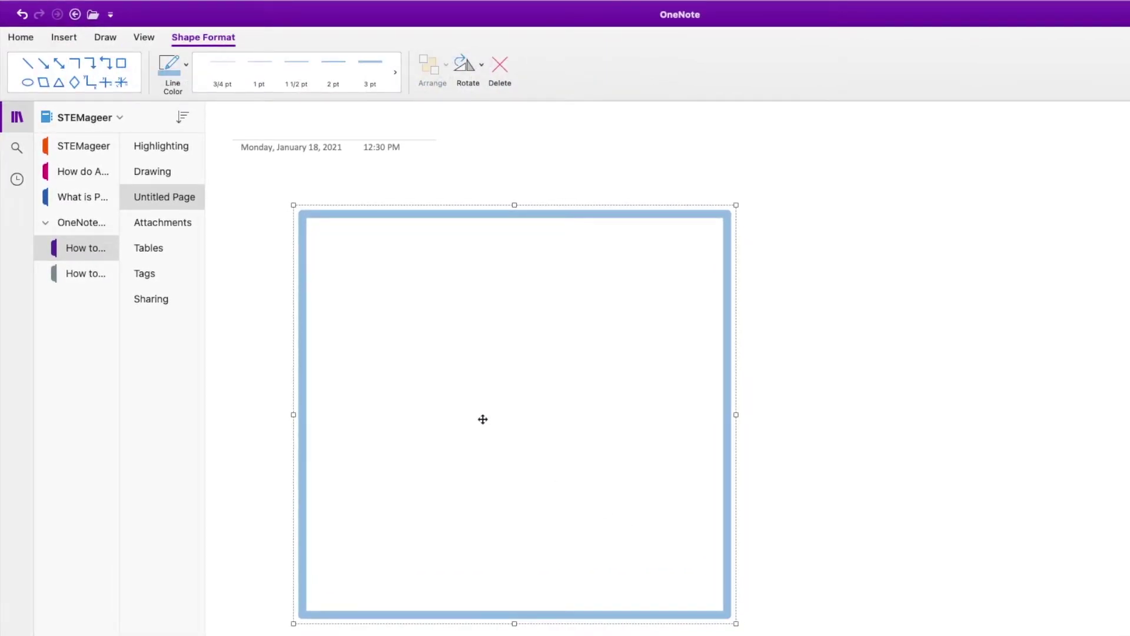
Set the rectangle's outline weight to 4 1/4 pt
{"action": "left_click", "coordinate": [186, 65]}
{"action": "left_click", "coordinate": [380, 75]}
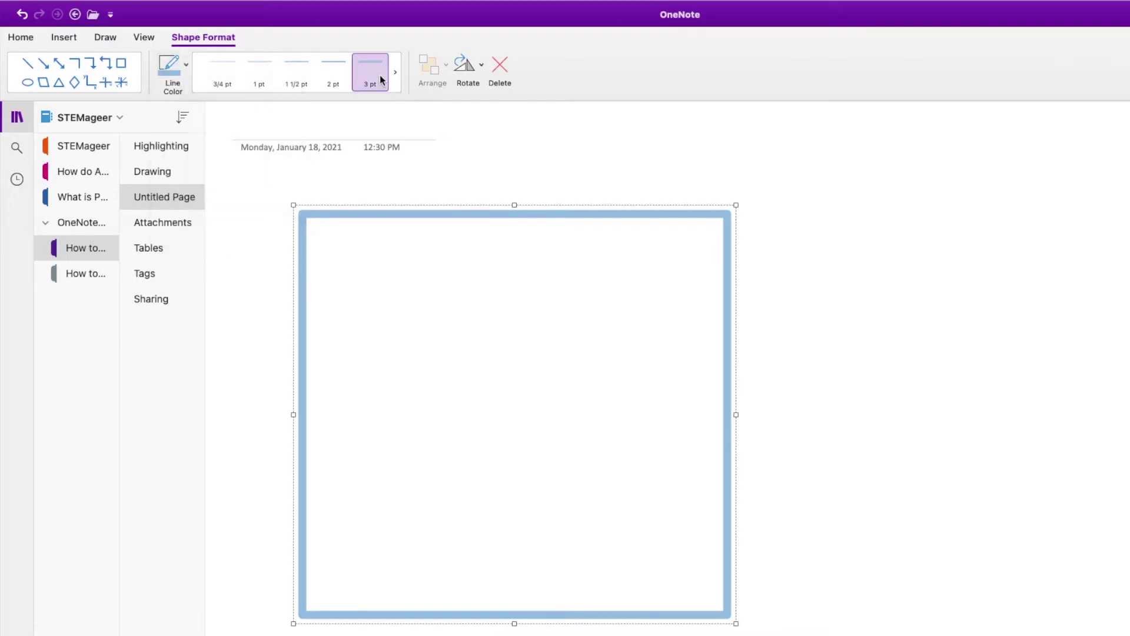
{"action": "left_click", "coordinate": [395, 72]}
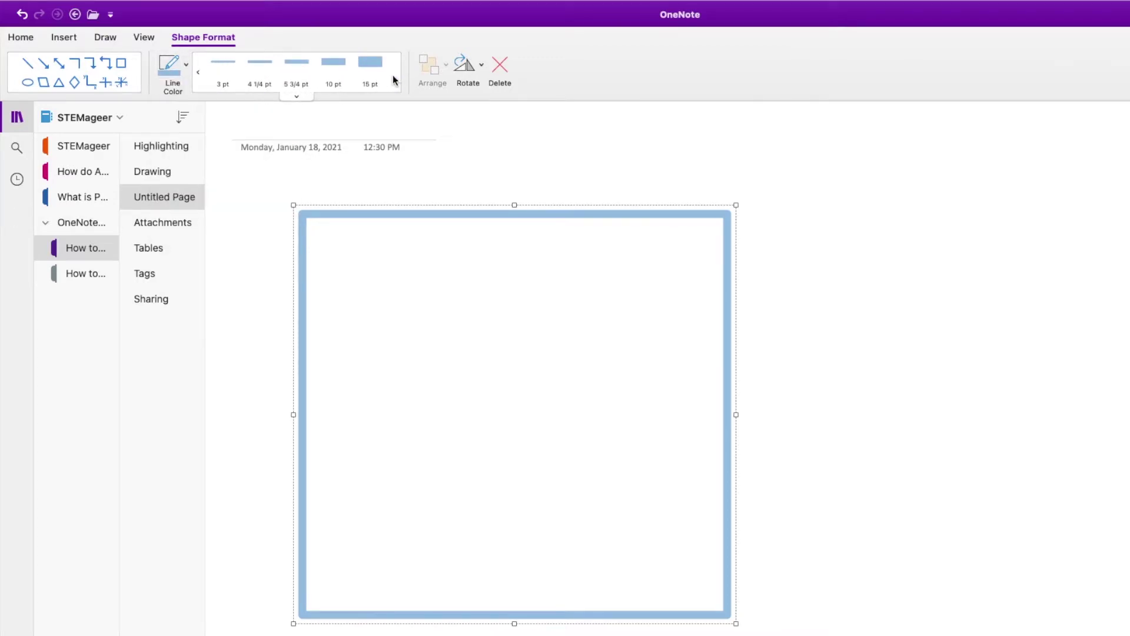
{"action": "left_click", "coordinate": [266, 74]}
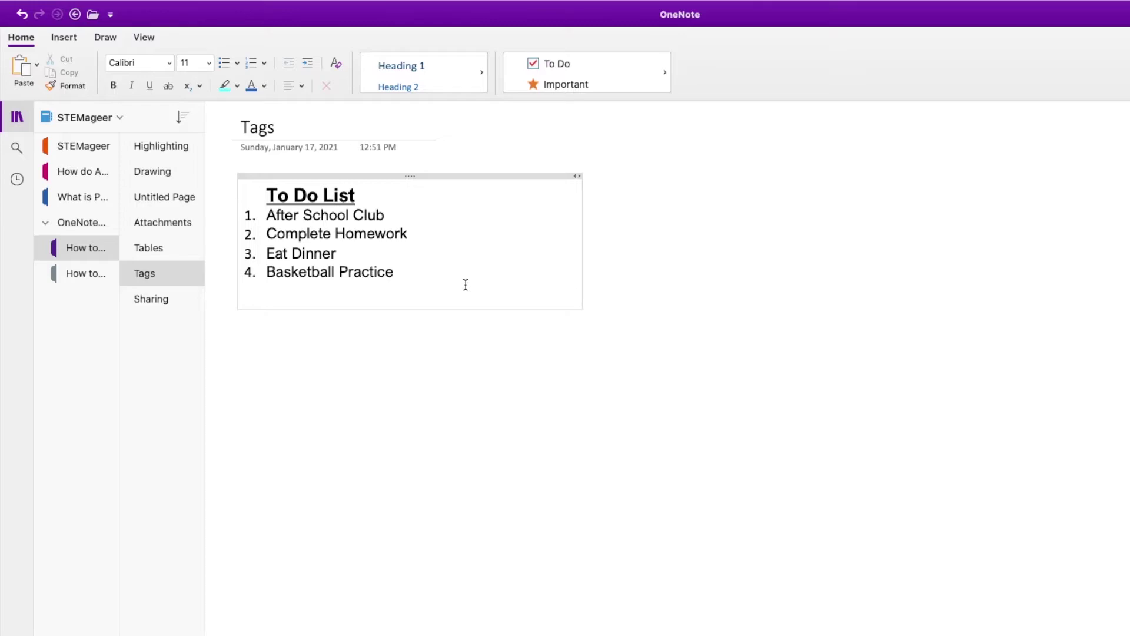
Apply the To Do tag to the 'After School Club' list item
{"action": "left_click", "coordinate": [465, 285]}
{"action": "left_click_drag", "start_coordinate": [394, 213], "coordinate": [266, 211]}
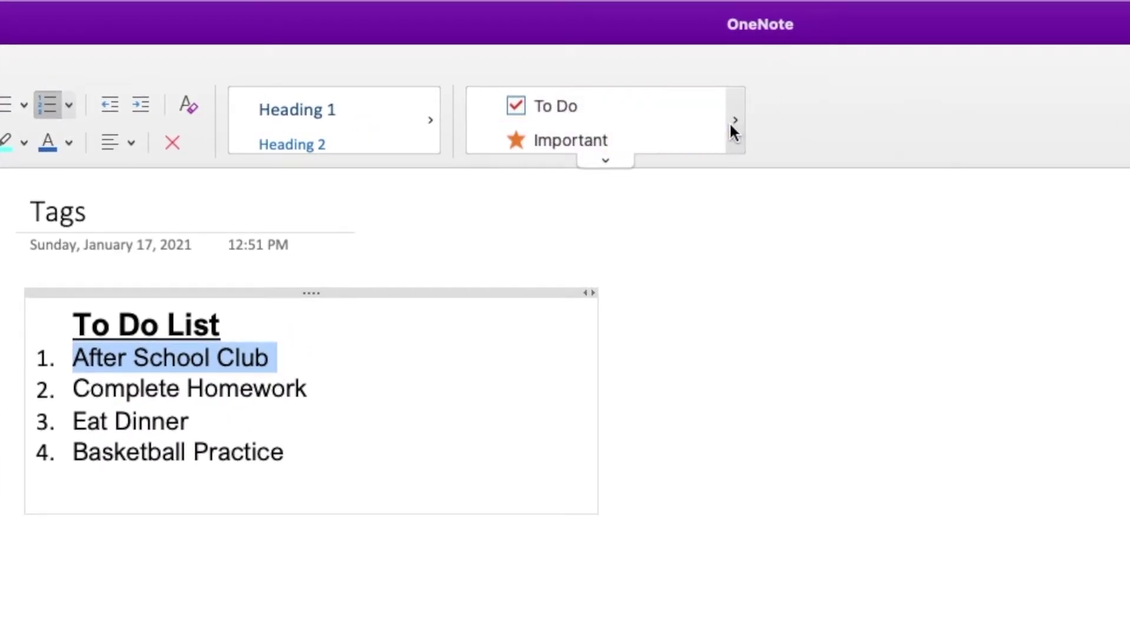
{"action": "left_click", "coordinate": [733, 120]}
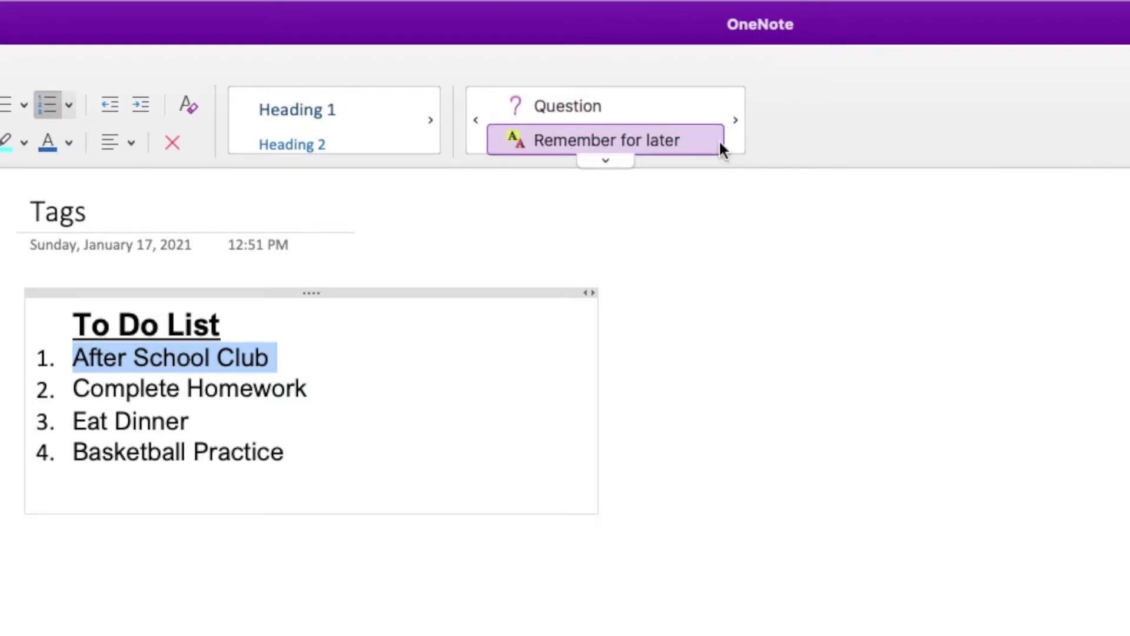
{"action": "left_click", "coordinate": [735, 122]}
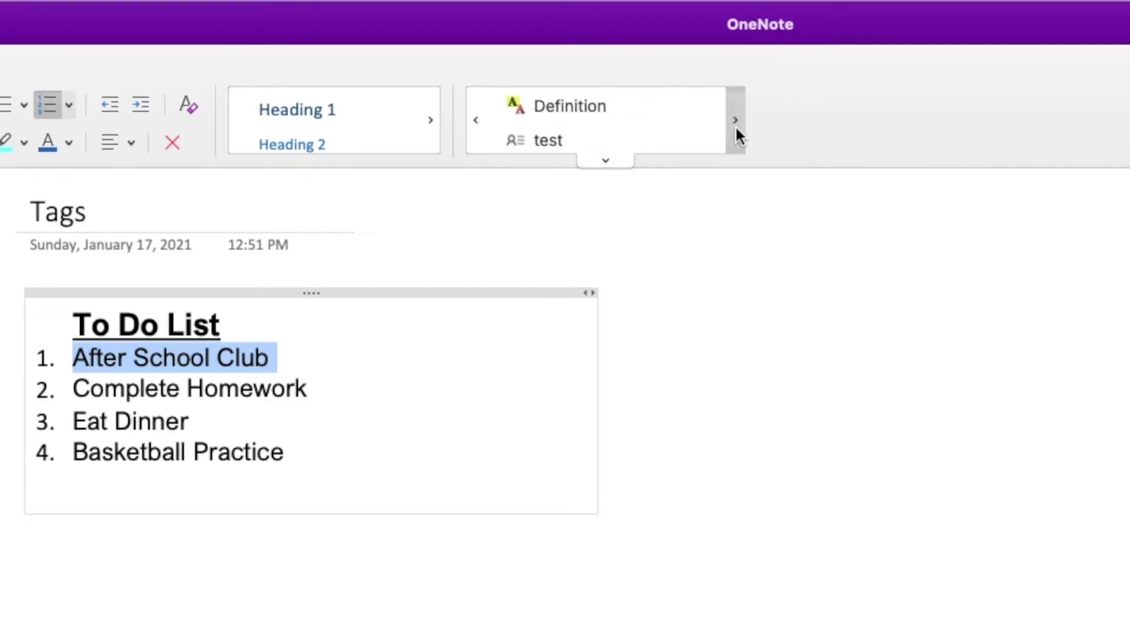
{"action": "left_click", "coordinate": [735, 121]}
{"action": "left_click", "coordinate": [471, 113]}
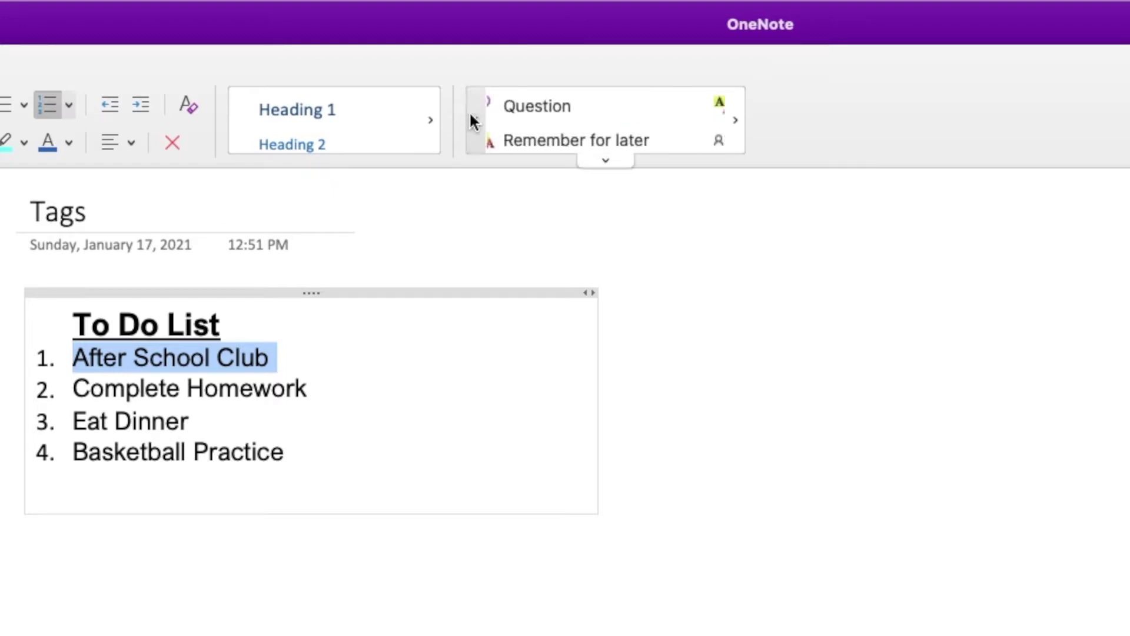
{"action": "left_click", "coordinate": [470, 113]}
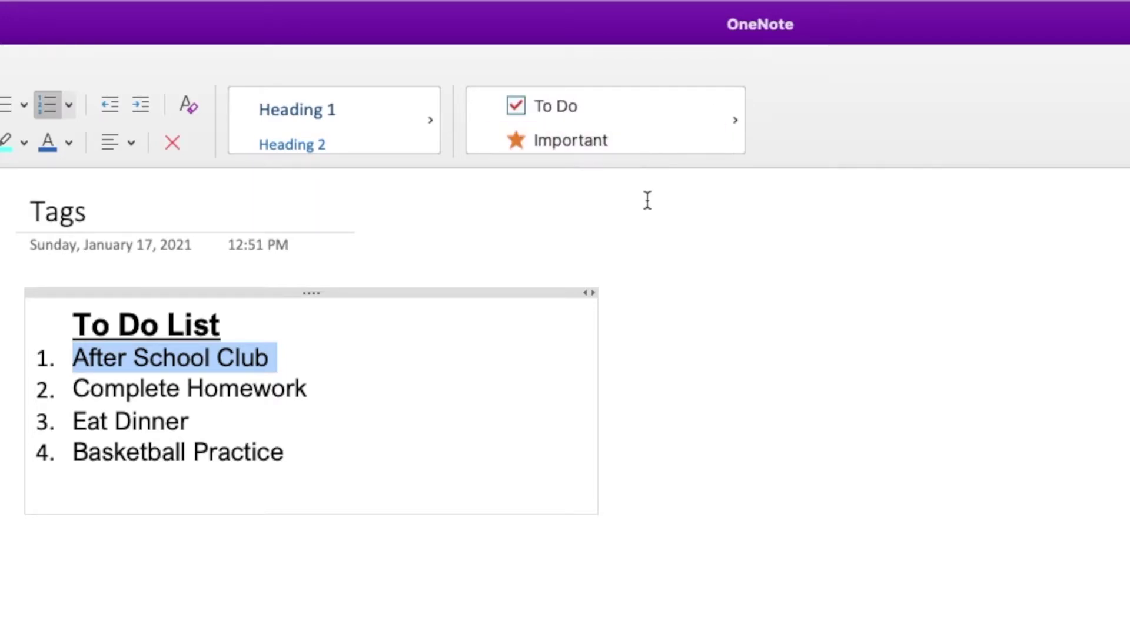
{"action": "left_click", "coordinate": [571, 104]}
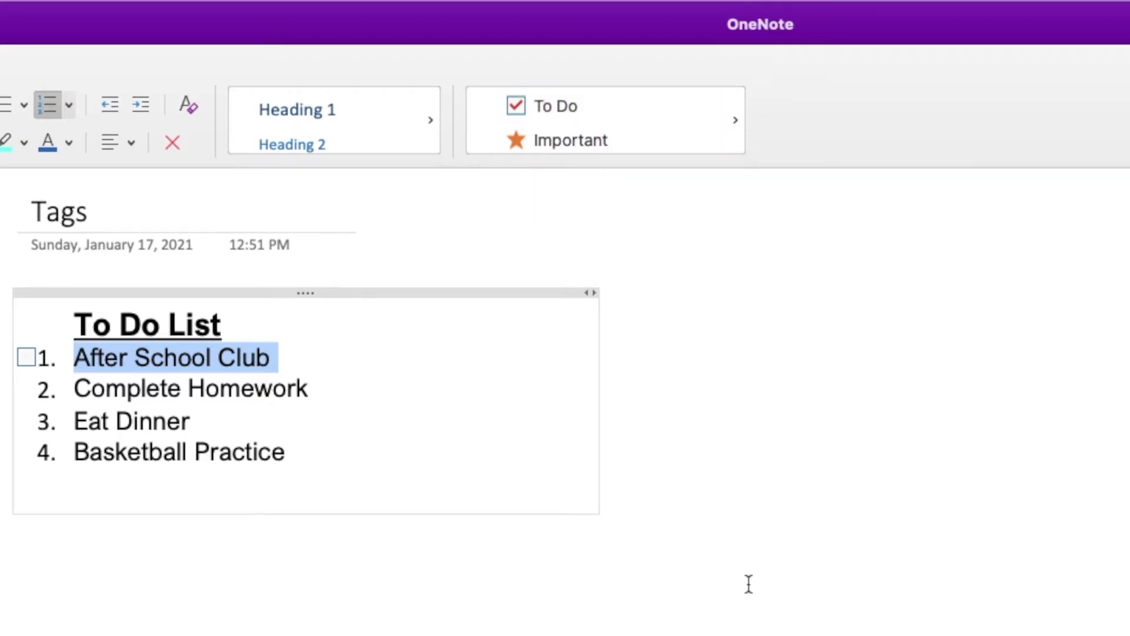
Tick the After School Club checkbox as done
{"action": "left_click", "coordinate": [436, 577]}
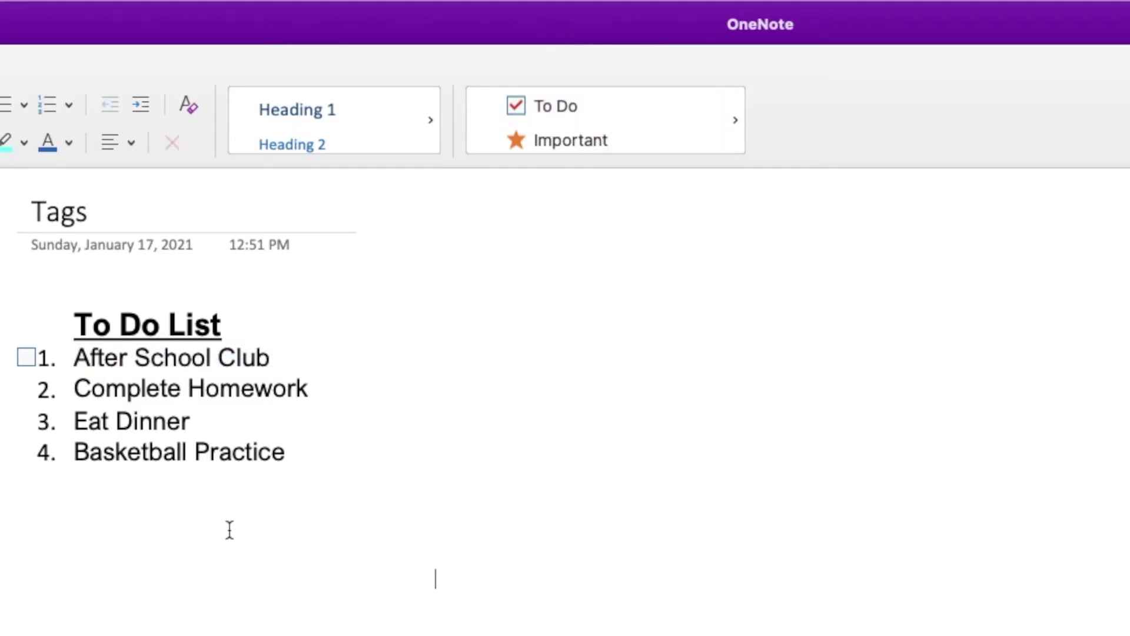
{"action": "left_click", "coordinate": [272, 358]}
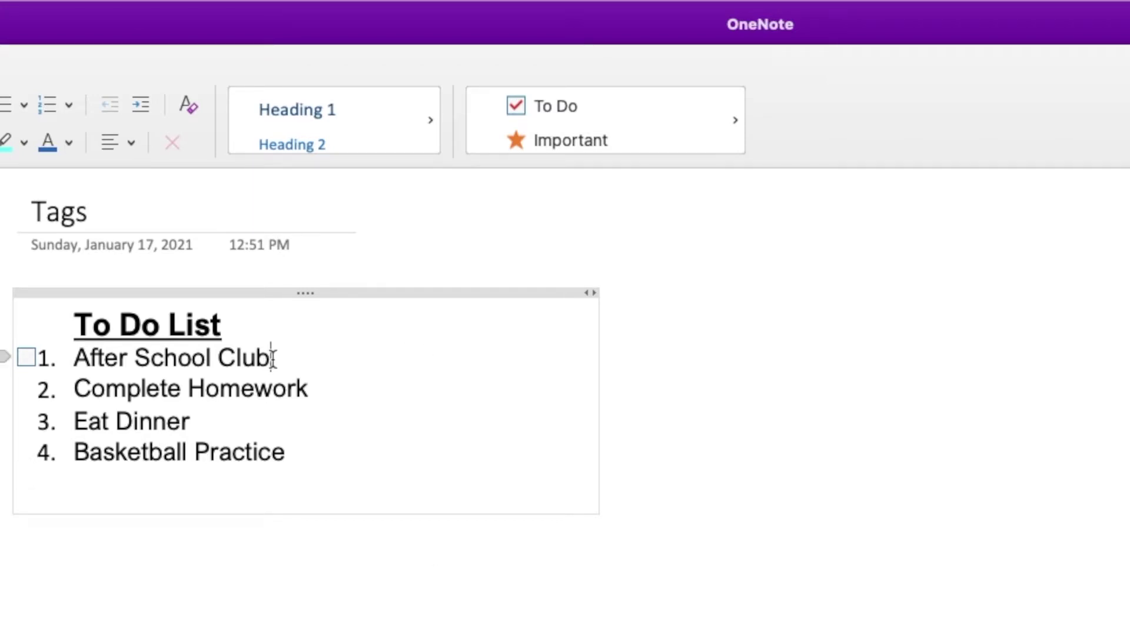
{"action": "left_click", "coordinate": [26, 357]}
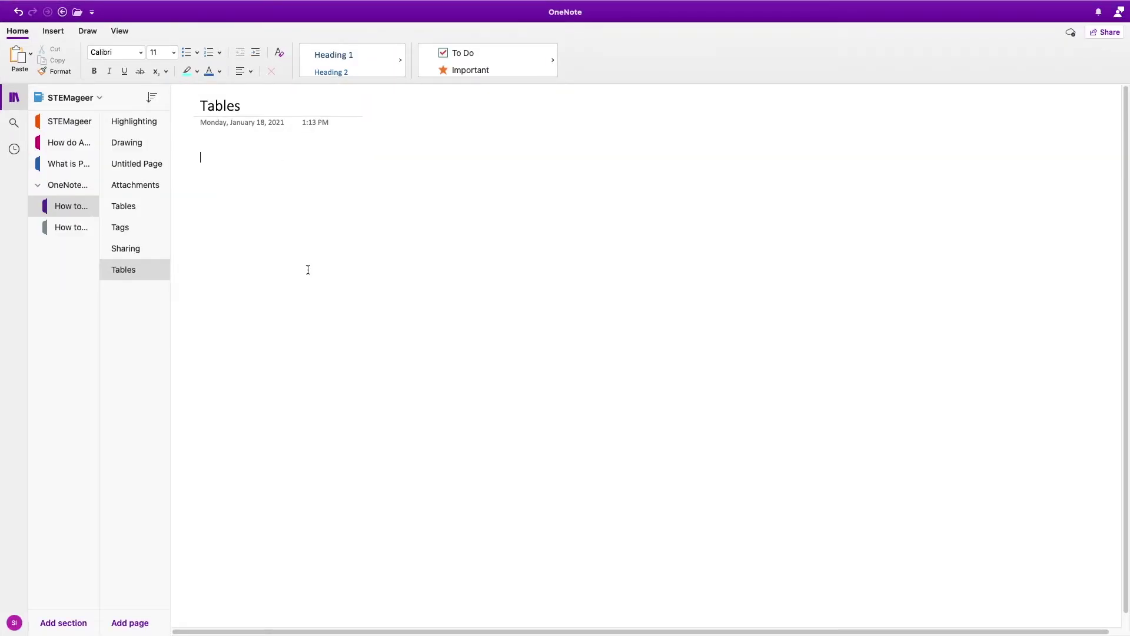
Insert an 8-column, 7-row table on the Tables page
{"action": "left_click", "coordinate": [61, 34]}
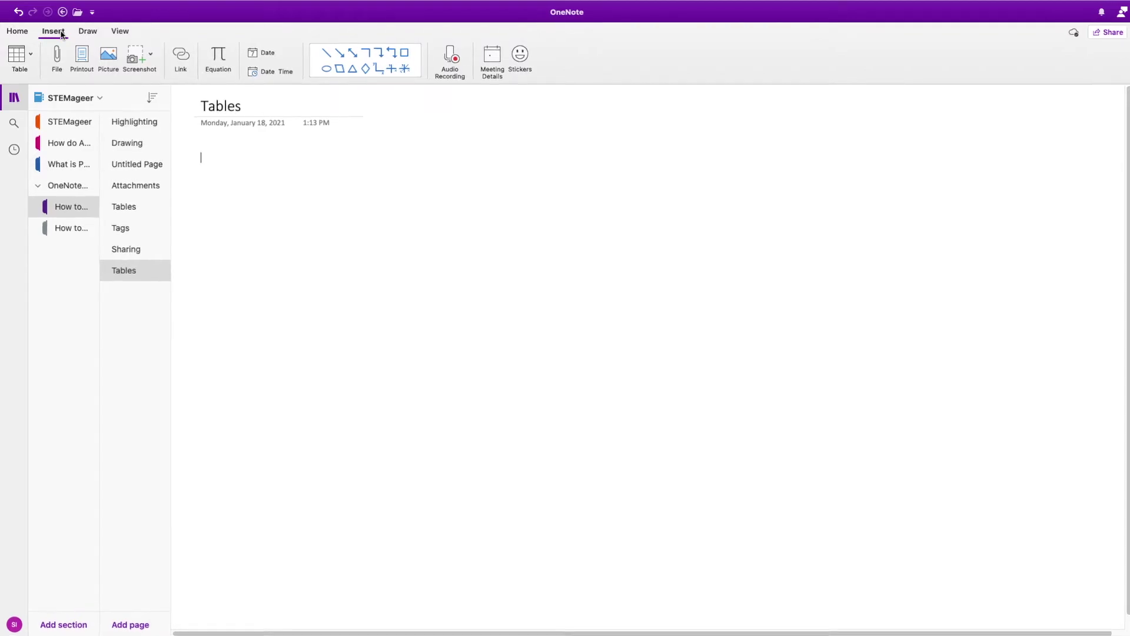
{"action": "left_click", "coordinate": [29, 67]}
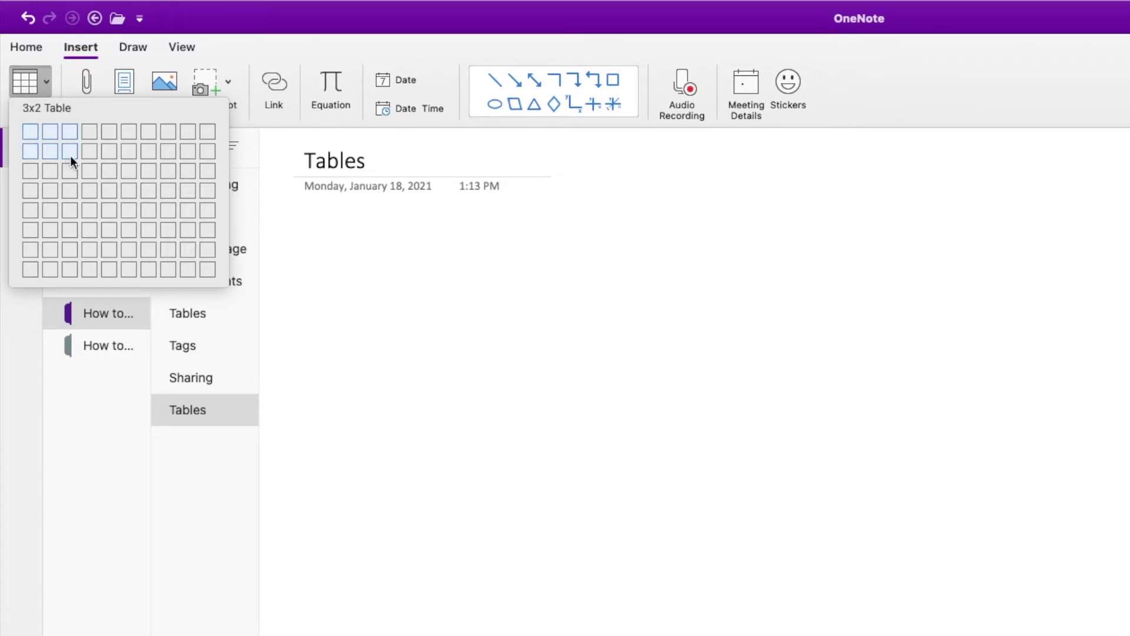
{"action": "left_click", "coordinate": [164, 248]}
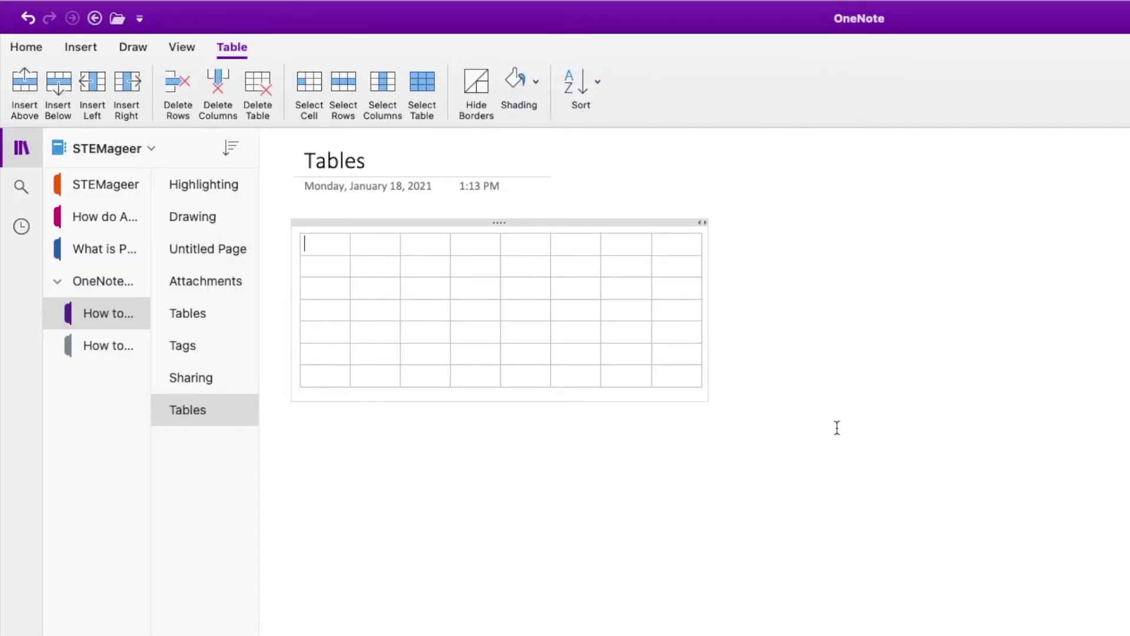
Fill the table's first column with numbers, including 9, 7, 4, 3, 6, 8, 5 and 34
{"action": "type", "text": "9"}
{"action": "key", "text": "Down"}
{"action": "type", "text": "7"}
{"action": "key", "text": "Down"}
{"action": "key", "text": "4"}
{"action": "key", "text": "Down"}
{"action": "key", "text": "3"}
{"action": "key", "text": "Down"}
{"action": "key", "text": "6"}
{"action": "key", "text": "Down"}
{"action": "key", "text": "8"}
{"action": "key", "text": "Down"}
{"action": "key", "text": "5"}
{"action": "key", "text": "Down"}
{"action": "type", "text": "34"}
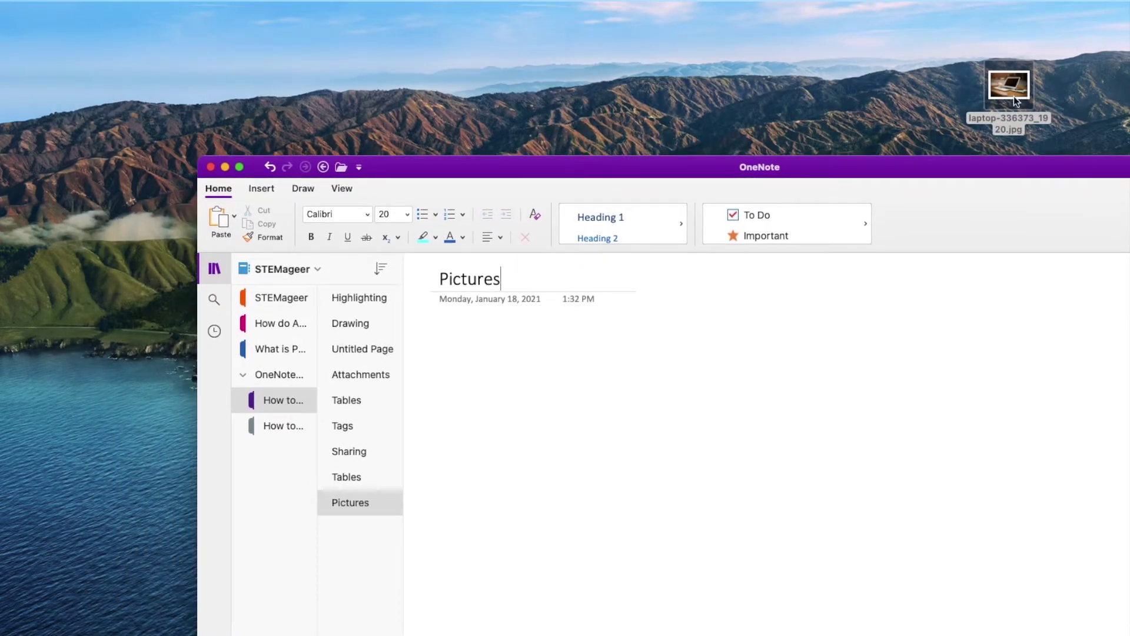
Drag the laptop photo from the desktop onto the Pictures page and shrink it to about 600 px wide
{"action": "left_click_drag", "start_coordinate": [1014, 96], "coordinate": [542, 411]}
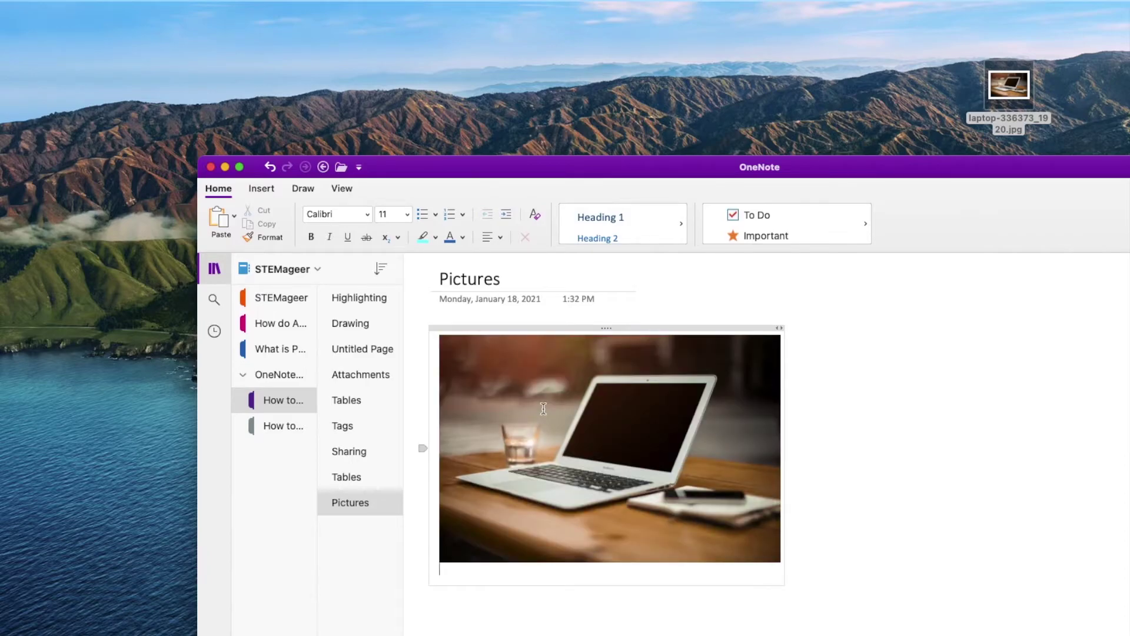
{"action": "left_click", "coordinate": [703, 508]}
{"action": "left_click_drag", "start_coordinate": [785, 565], "coordinate": [1088, 635]}
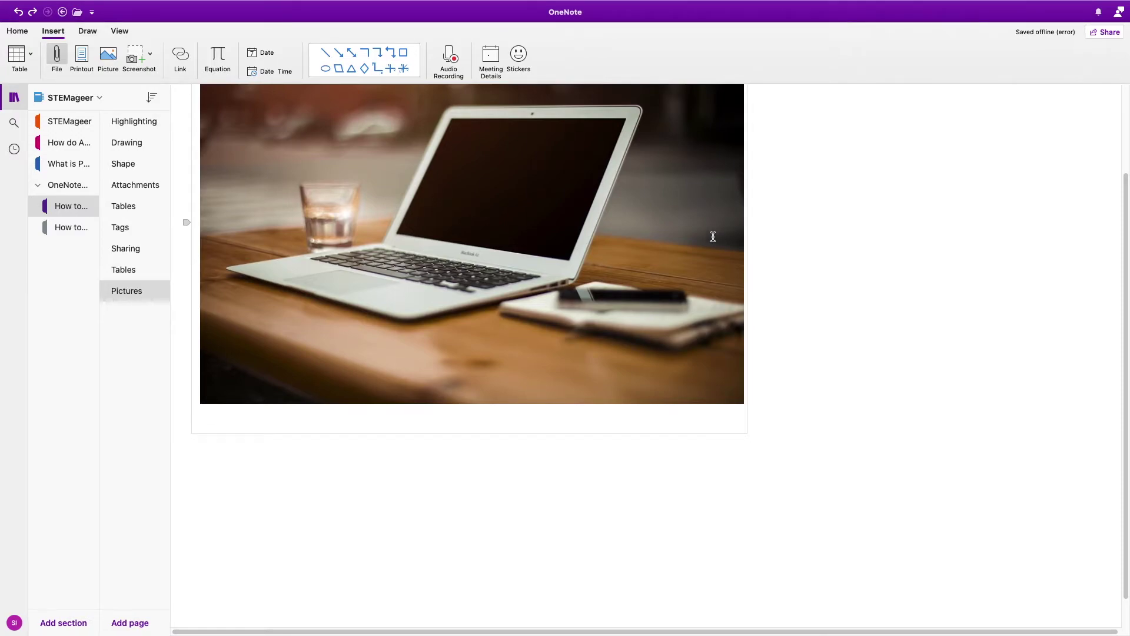
{"action": "scroll", "coordinate": [713, 241], "scroll_direction": "up", "scroll_amount": 3}
{"action": "left_click", "coordinate": [731, 511]}
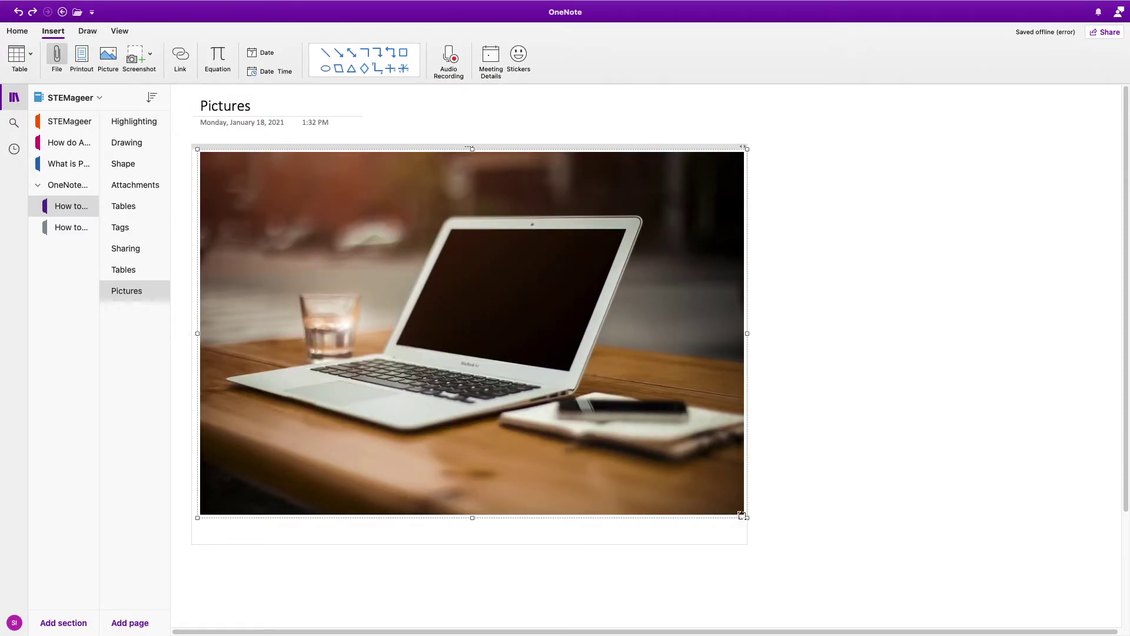
{"action": "left_click_drag", "start_coordinate": [736, 513], "coordinate": [457, 387]}
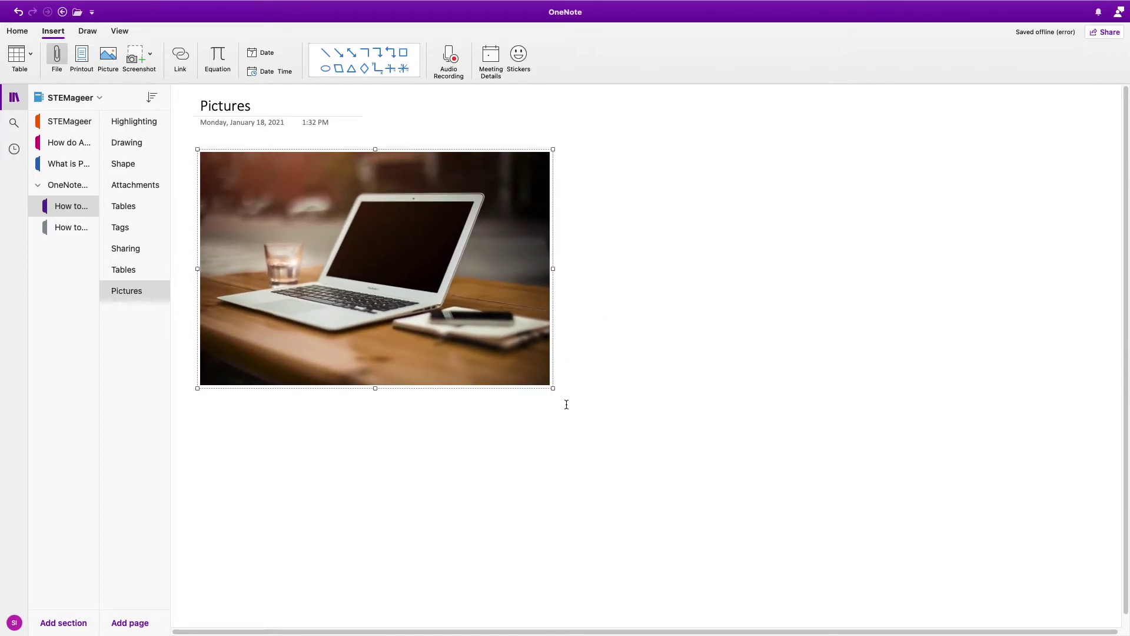
{"action": "left_click", "coordinate": [145, 163]}
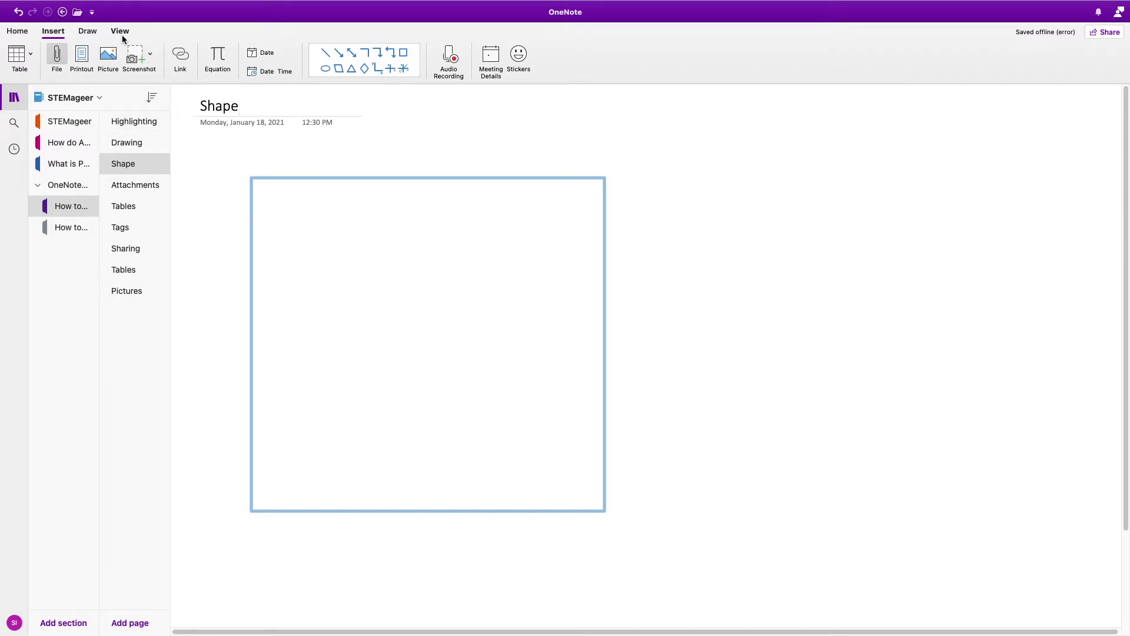
Insert a screenshot of the OneNote window on the Shape page and enlarge it
{"action": "left_click", "coordinate": [134, 59]}
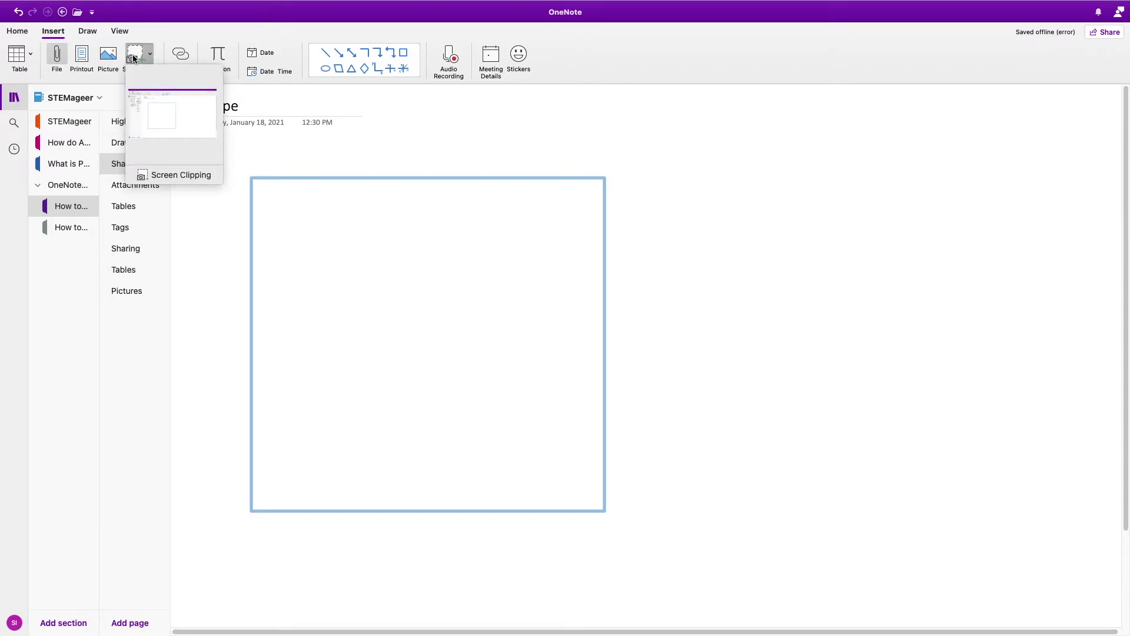
{"action": "left_click", "coordinate": [166, 111]}
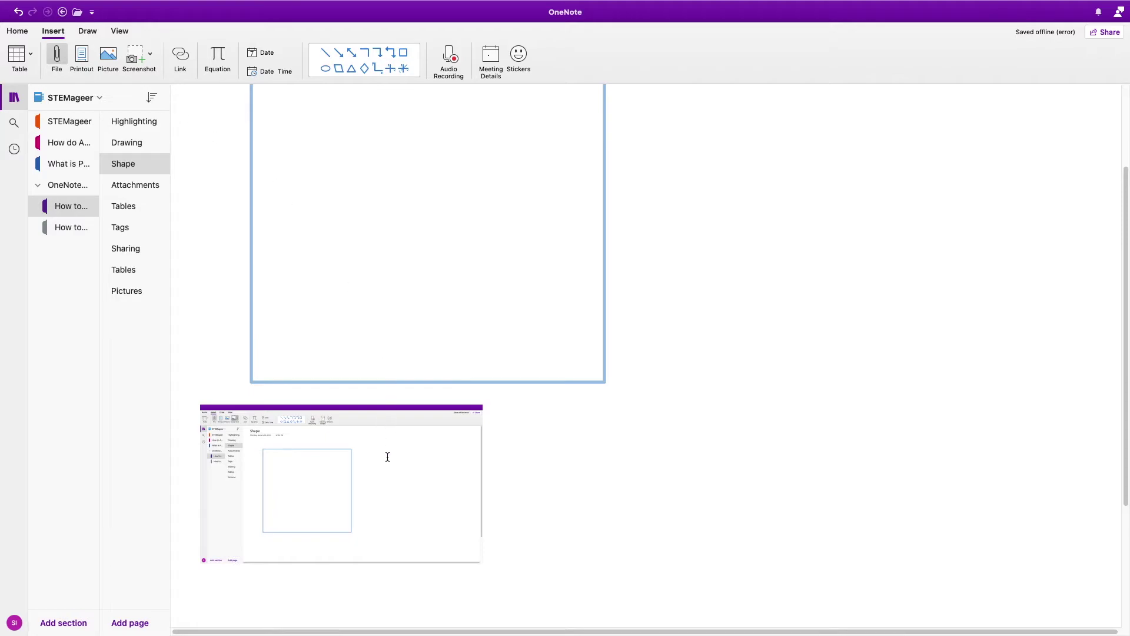
{"action": "left_click", "coordinate": [386, 489]}
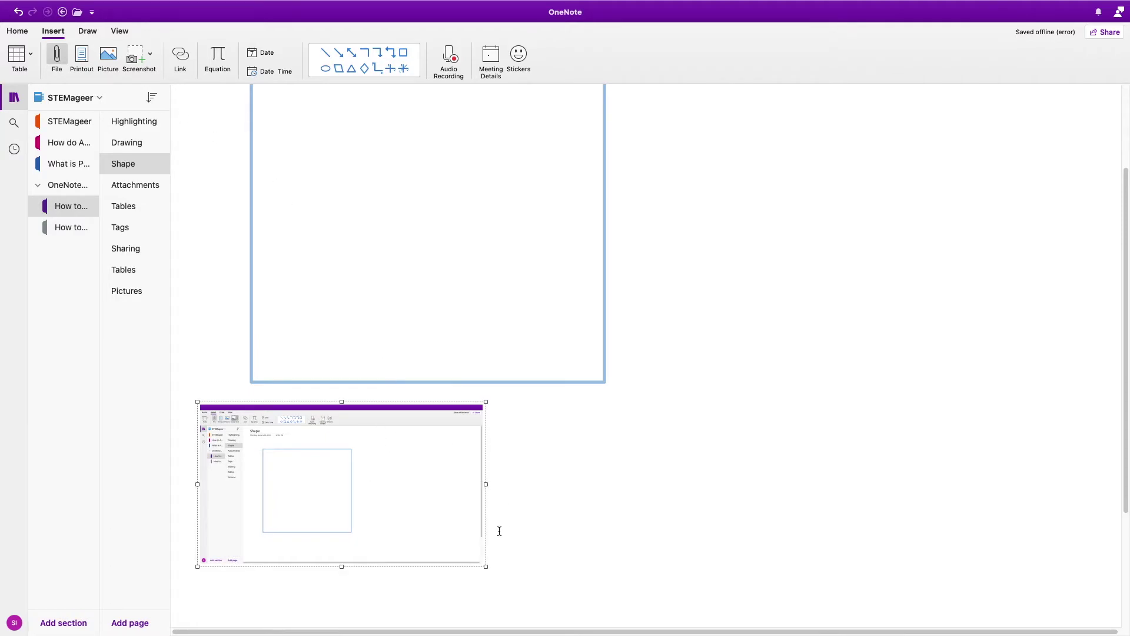
{"action": "left_click_drag", "start_coordinate": [485, 566], "coordinate": [1101, 626]}
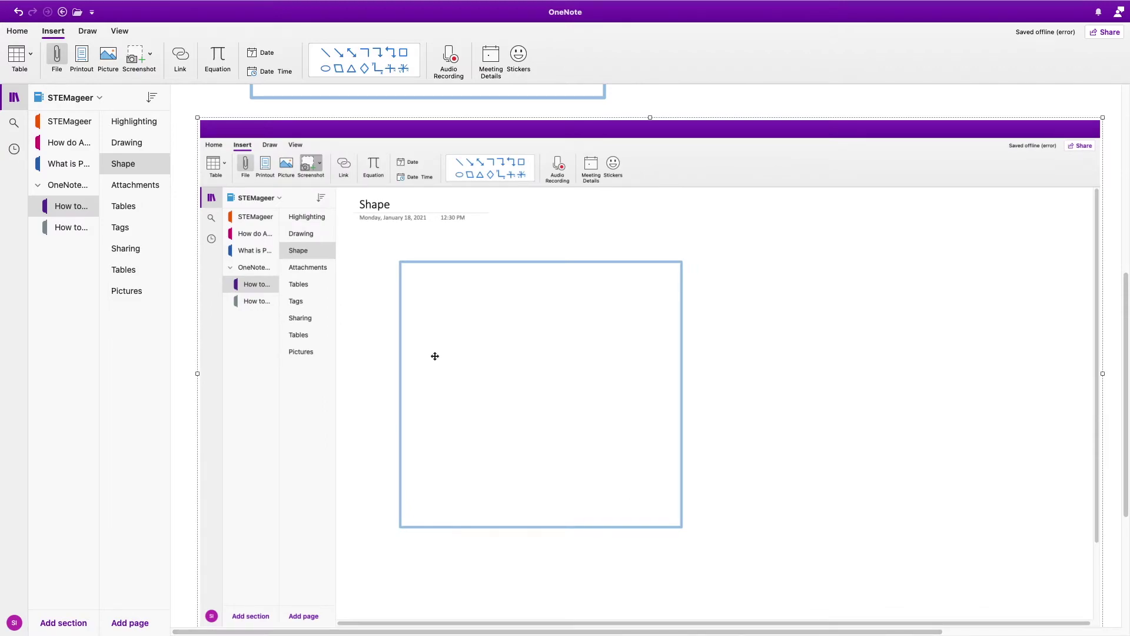
Paste the screenshot onto the Pictures page with Cmd+V
{"action": "left_click", "coordinate": [151, 290]}
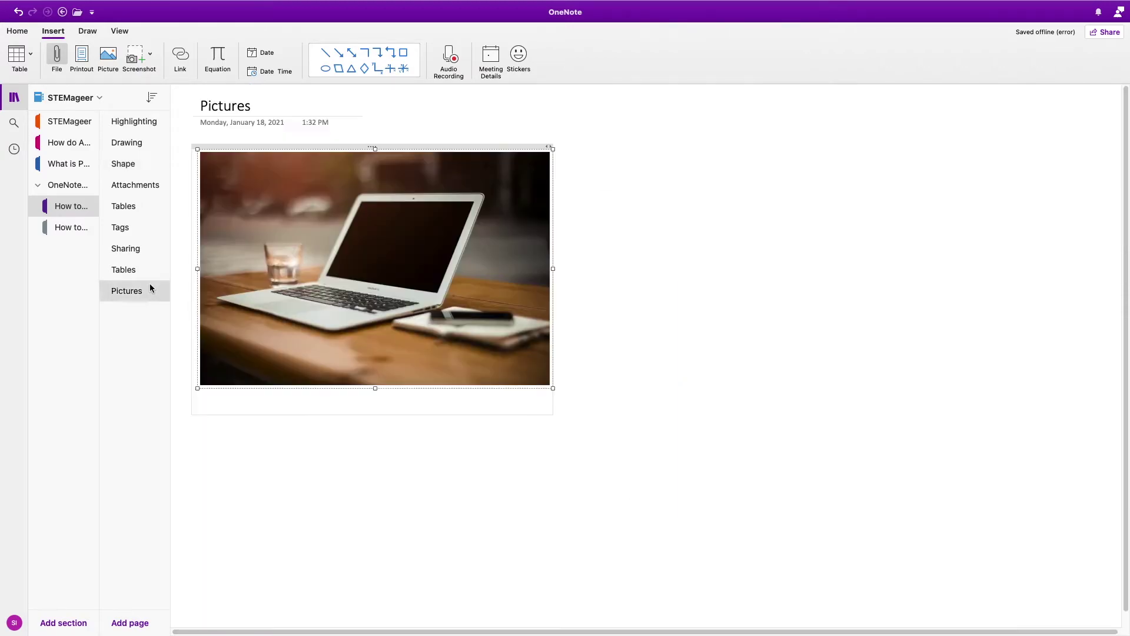
{"action": "left_click", "coordinate": [752, 472]}
{"action": "key", "text": "super+v"}
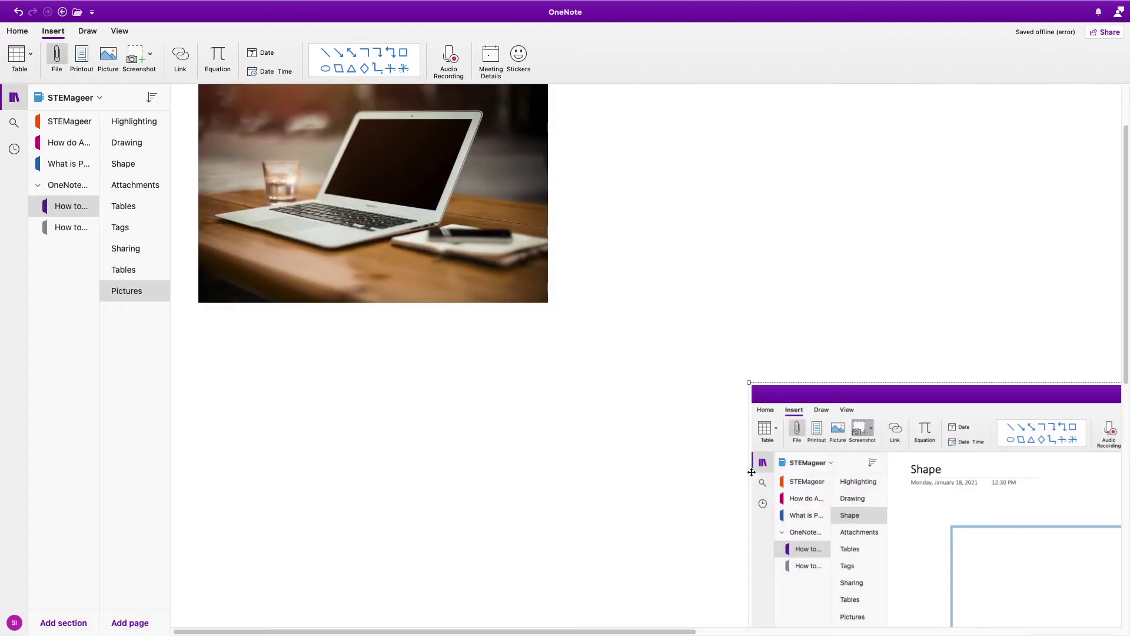
{"action": "scroll", "coordinate": [711, 458], "scroll_direction": "down", "scroll_amount": 5}
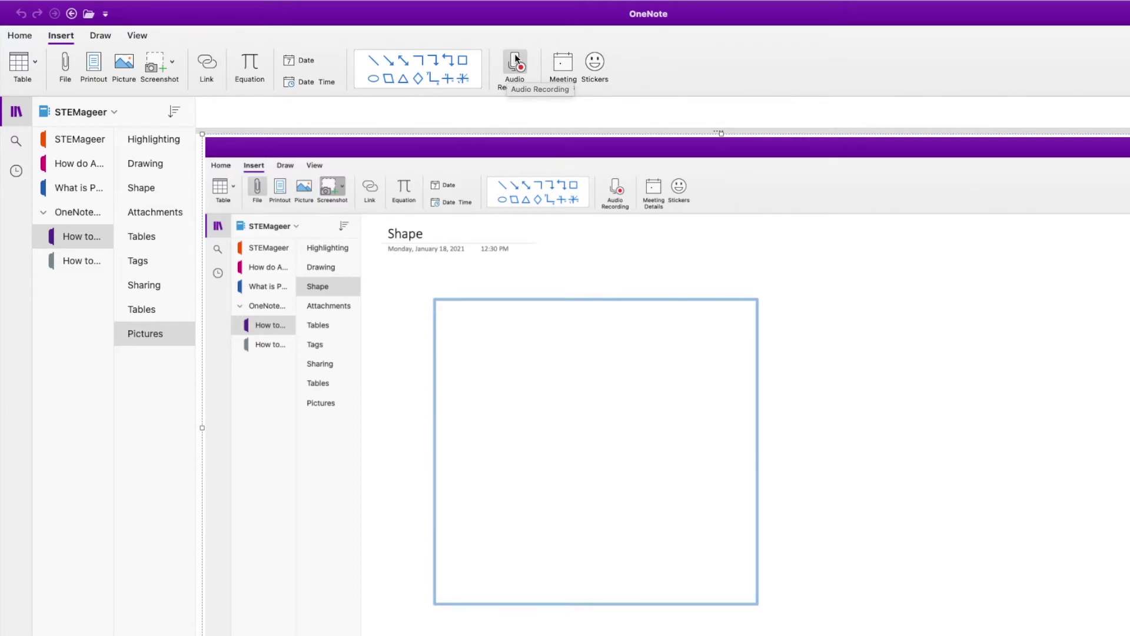
Switch to the Attachments page showing the embedded laptop video
{"action": "left_click", "coordinate": [178, 221]}
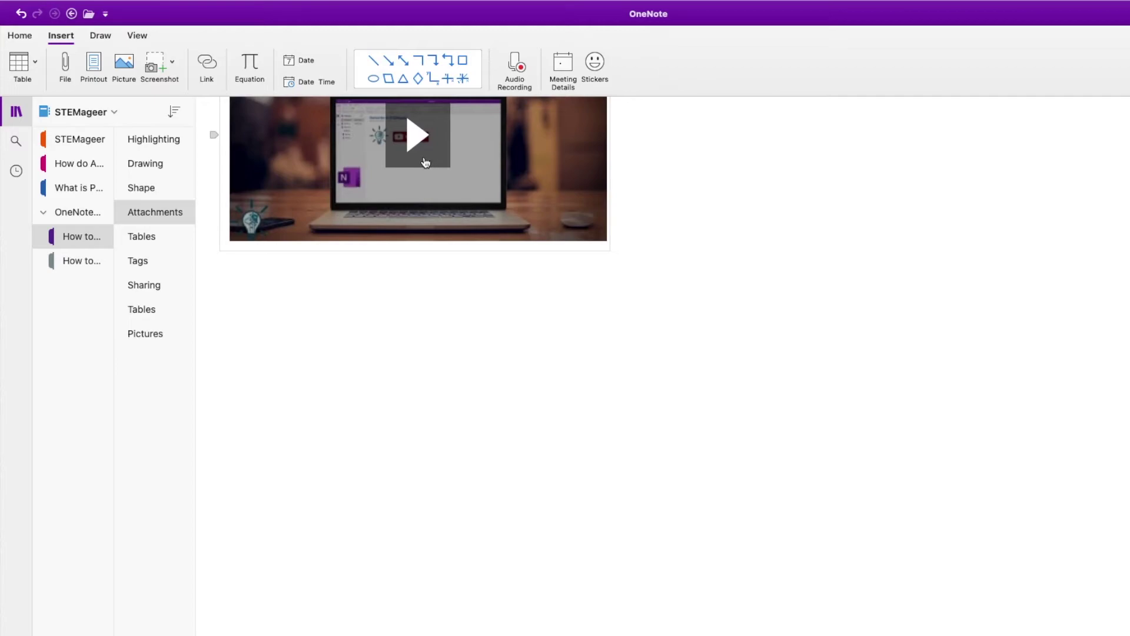
Play the embedded video, exit full screen, and drop Doc4.pdf onto the Attachments page
{"action": "left_click", "coordinate": [423, 160]}
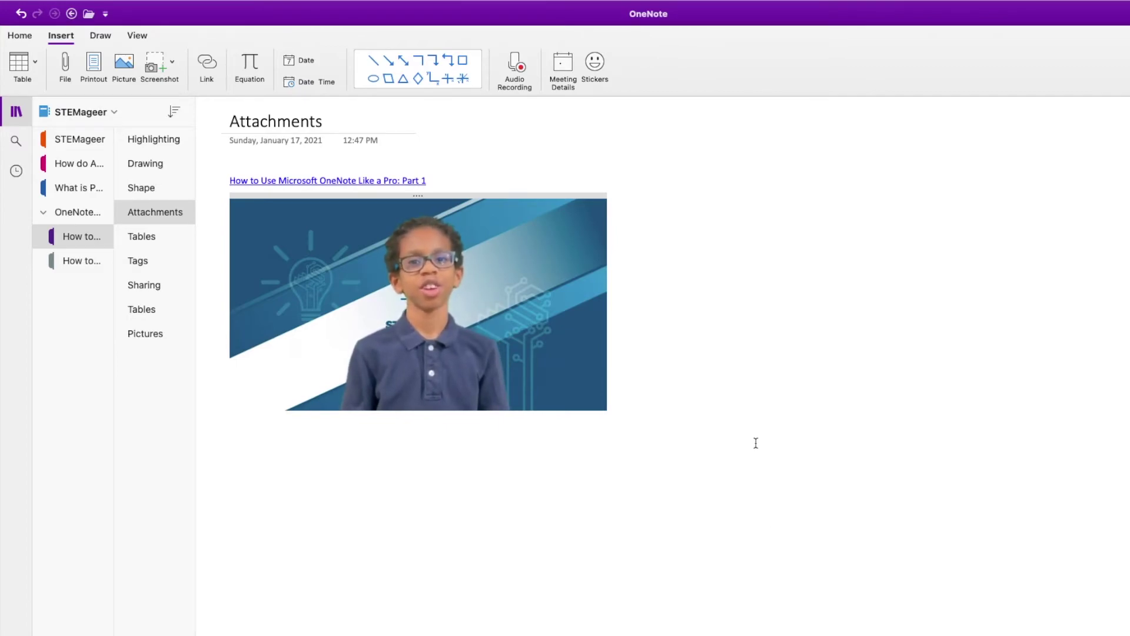
{"action": "mouse_move", "coordinate": [149, 5]}
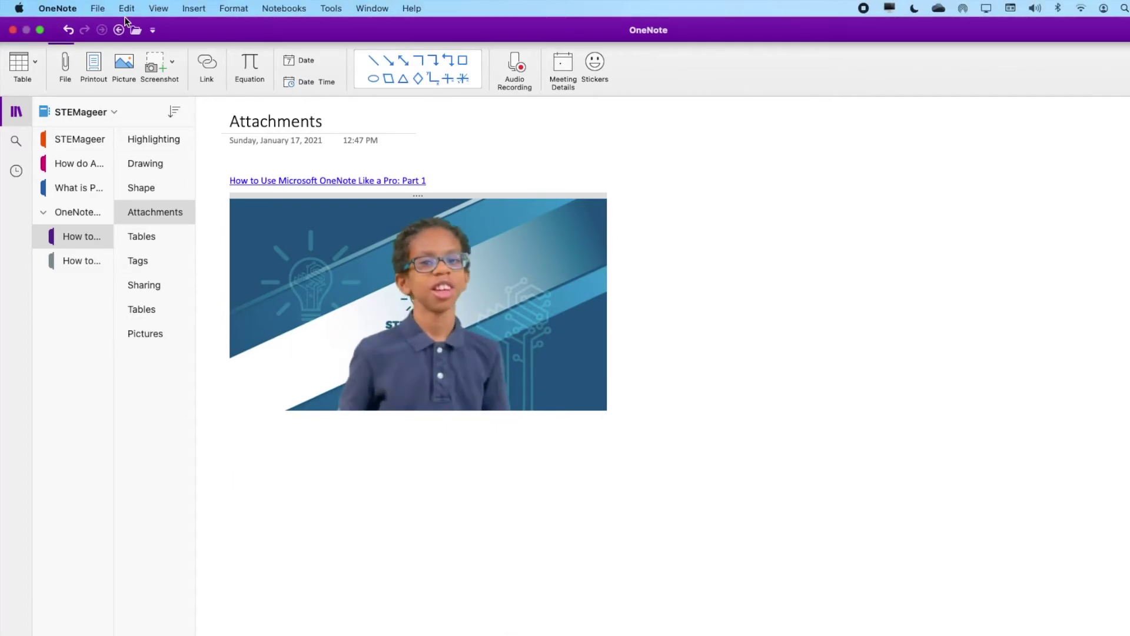
{"action": "left_click", "coordinate": [41, 30]}
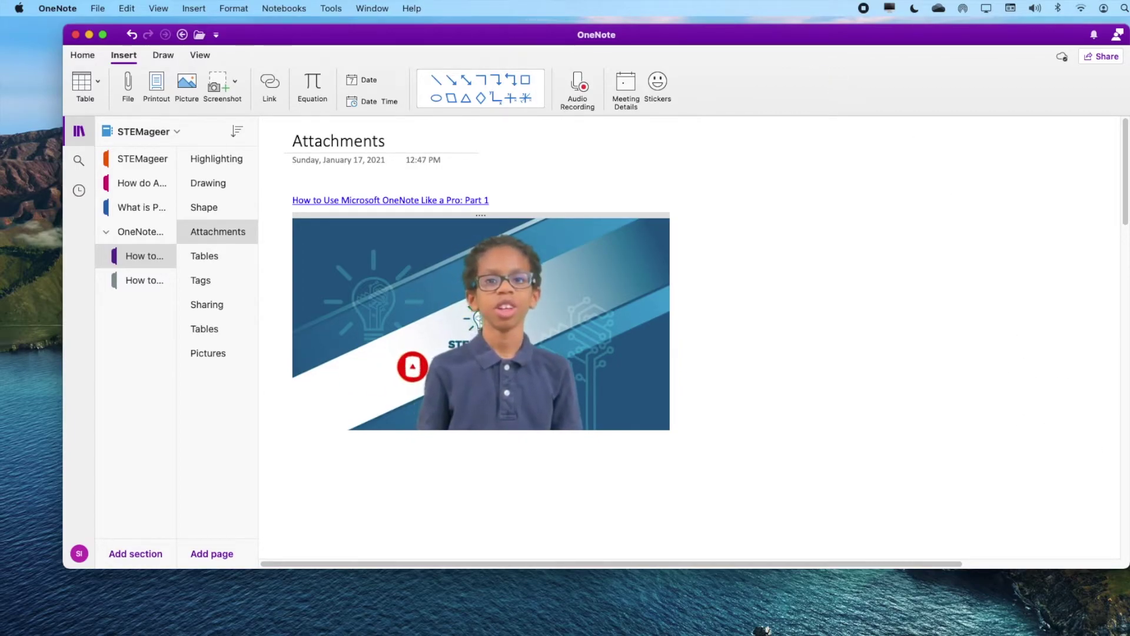
{"action": "left_click_drag", "start_coordinate": [1127, 294], "coordinate": [806, 279]}
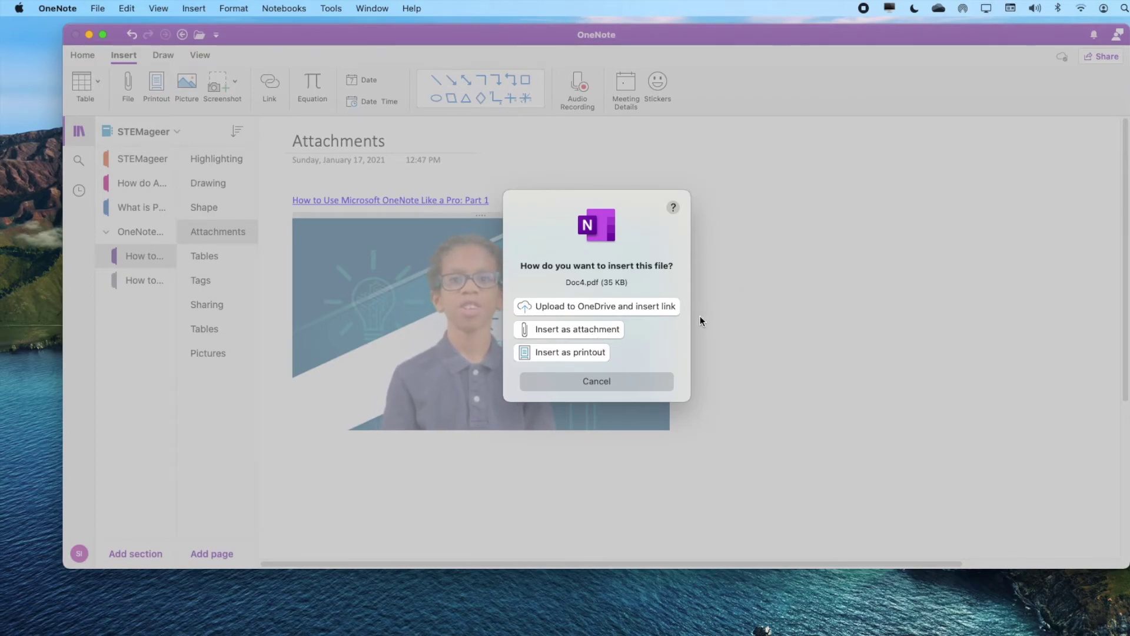
Insert Doc4.pdf on the Attachments page as a printout showing its To Do List
{"action": "left_click", "coordinate": [584, 353]}
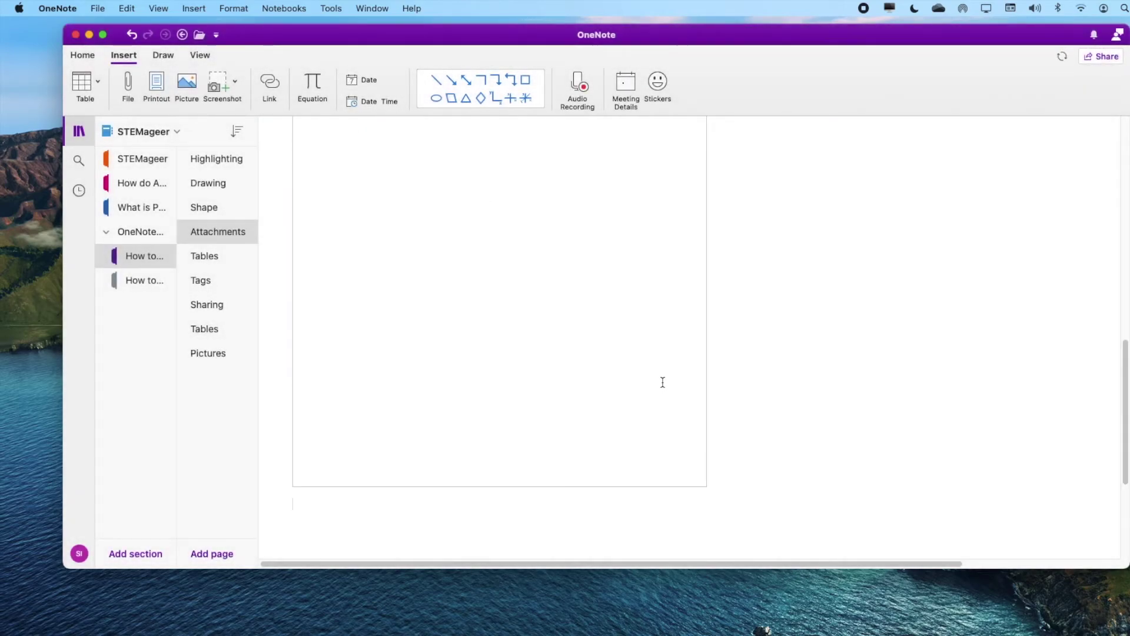
{"action": "scroll", "coordinate": [662, 382], "scroll_direction": "up", "scroll_amount": 10}
{"action": "scroll", "coordinate": [671, 396], "scroll_direction": "down", "scroll_amount": 4}
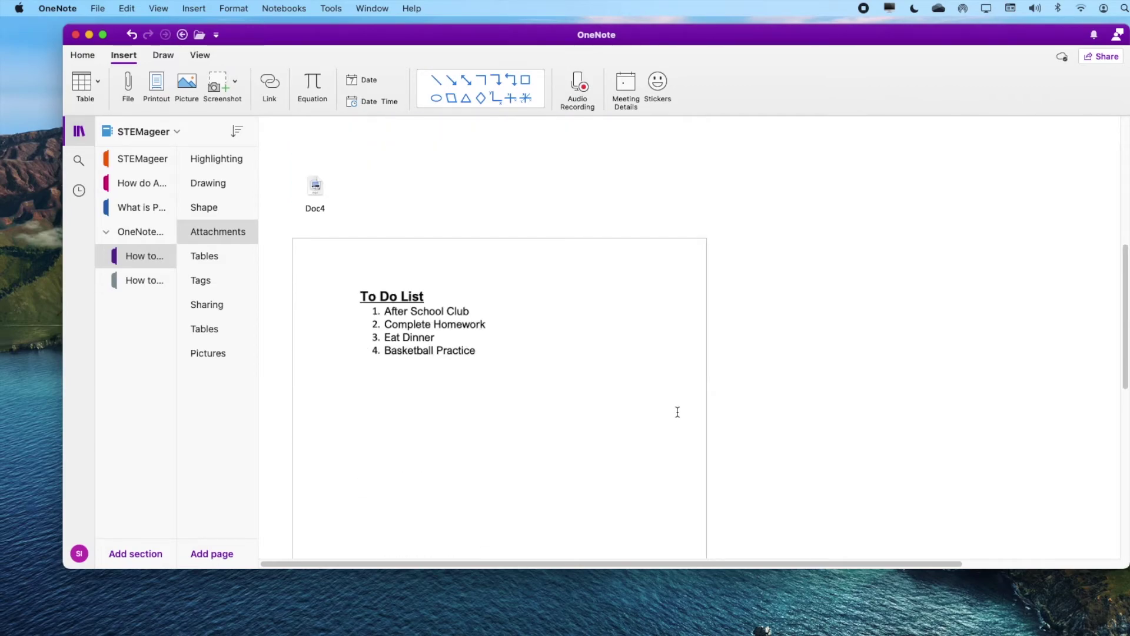
{"action": "scroll", "coordinate": [677, 411], "scroll_direction": "up", "scroll_amount": 3}
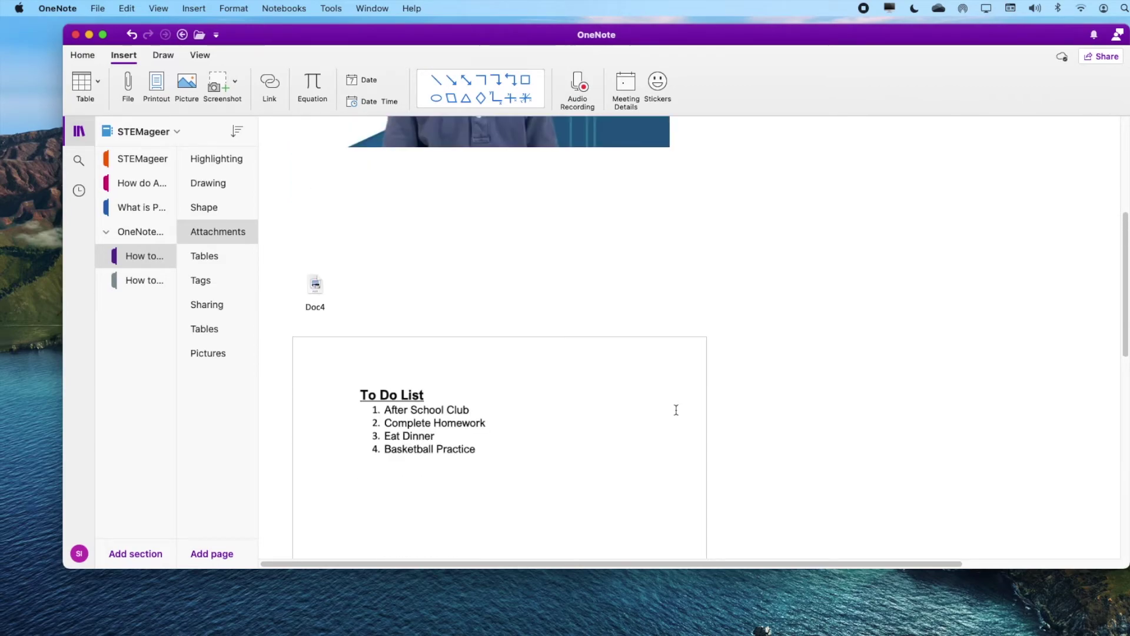
{"action": "scroll", "coordinate": [677, 411], "scroll_direction": "up", "scroll_amount": 4}
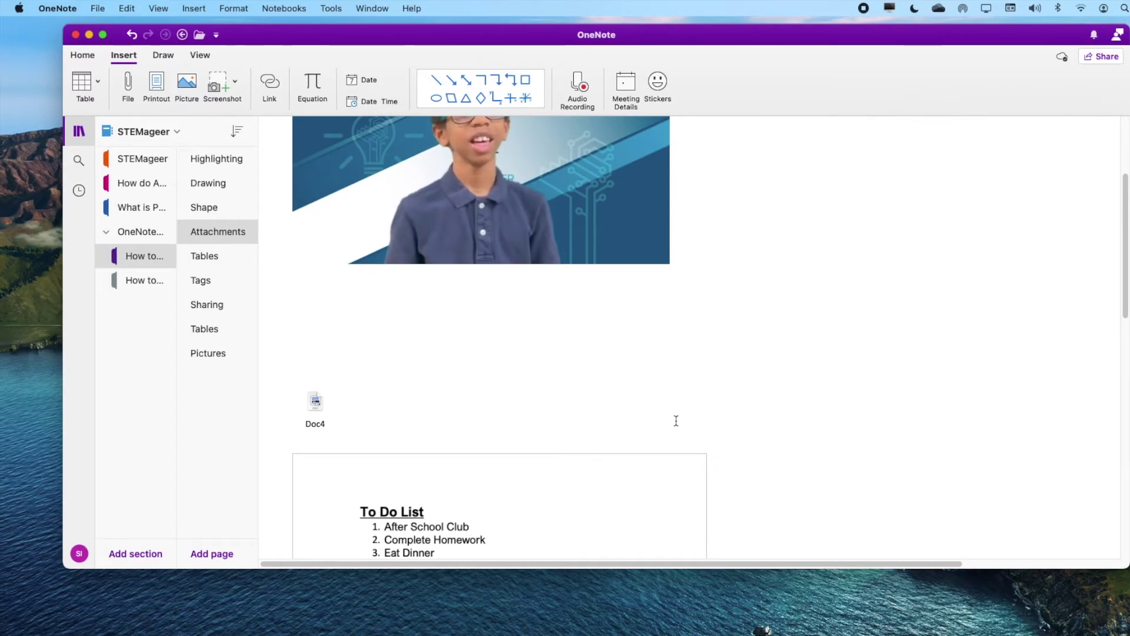
{"action": "scroll", "coordinate": [660, 343], "scroll_direction": "down", "scroll_amount": 3}
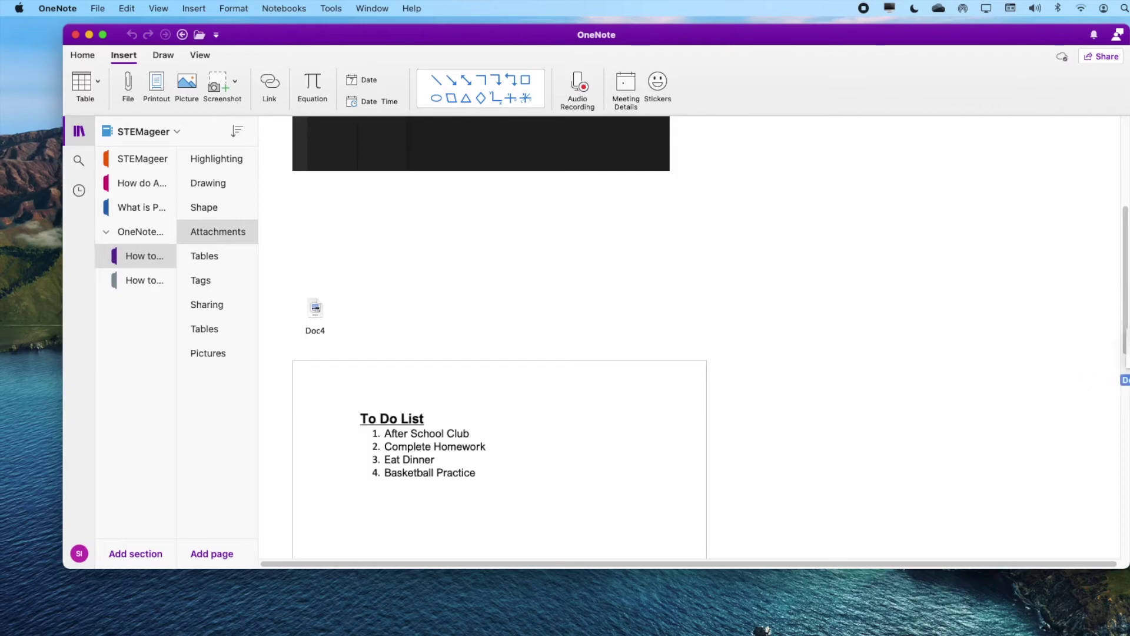
Add Doc4.pdf again as an attachment icon and open that attachment
{"action": "left_click_drag", "start_coordinate": [877, 337], "coordinate": [818, 333]}
{"action": "left_click", "coordinate": [569, 337]}
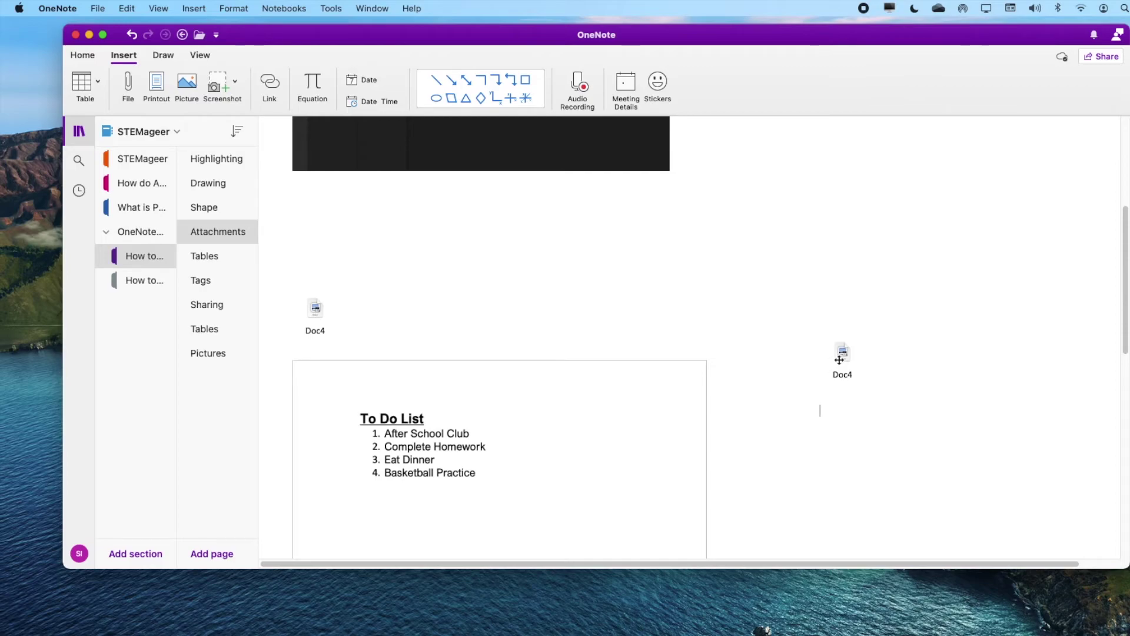
{"action": "mouse_move", "coordinate": [843, 356]}
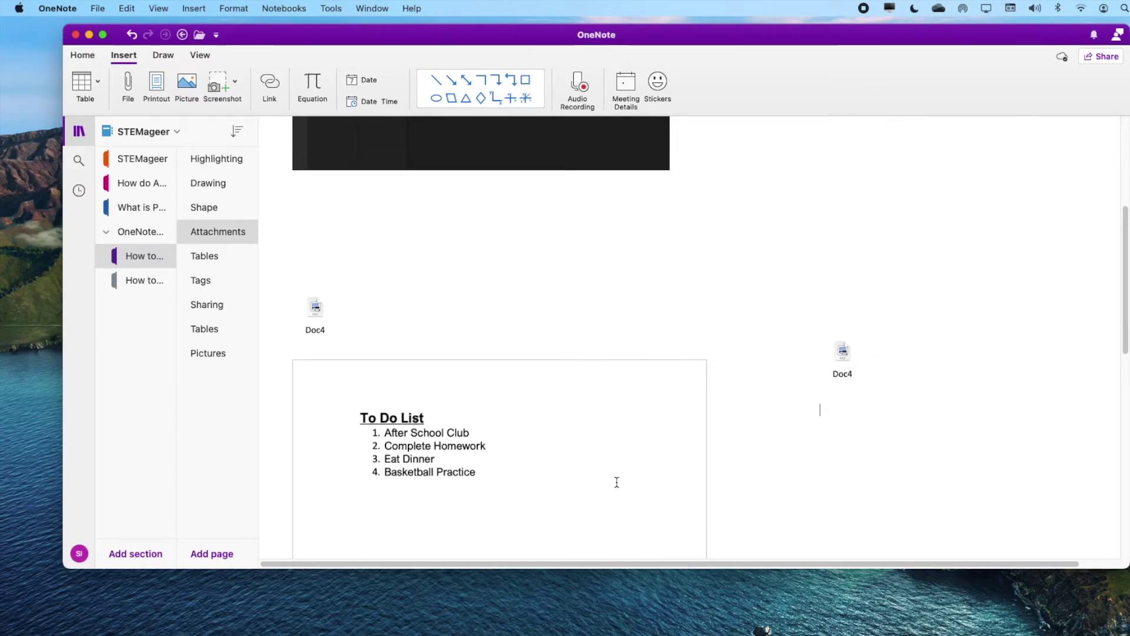
{"action": "scroll", "coordinate": [617, 482], "scroll_direction": "down", "scroll_amount": 3}
{"action": "scroll", "coordinate": [616, 482], "scroll_direction": "down", "scroll_amount": 3}
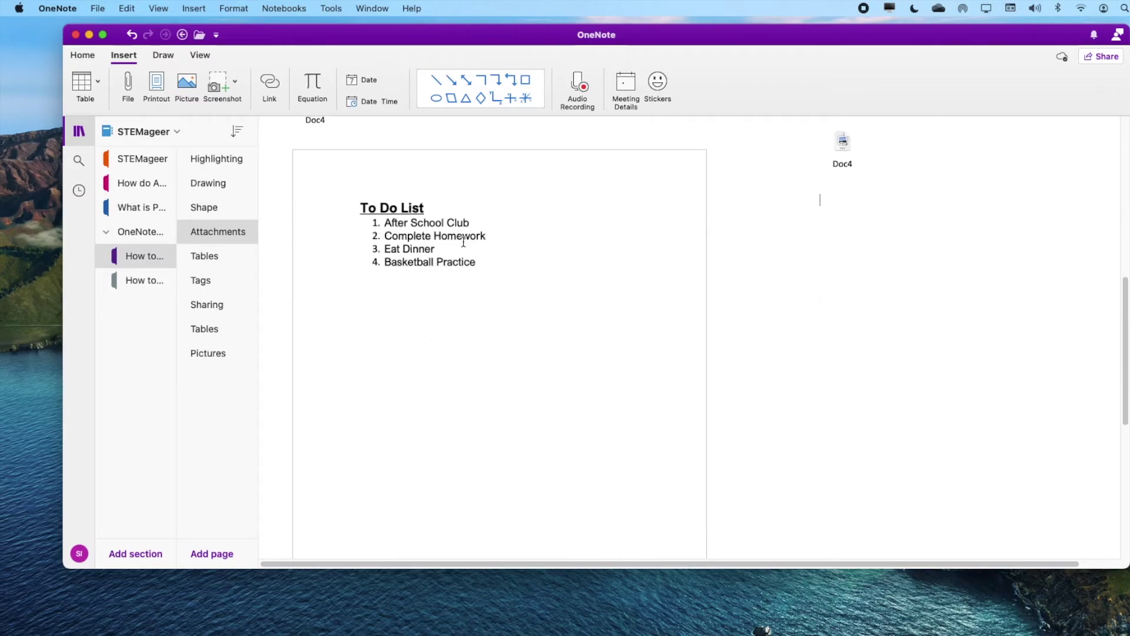
{"action": "double_click", "coordinate": [845, 147]}
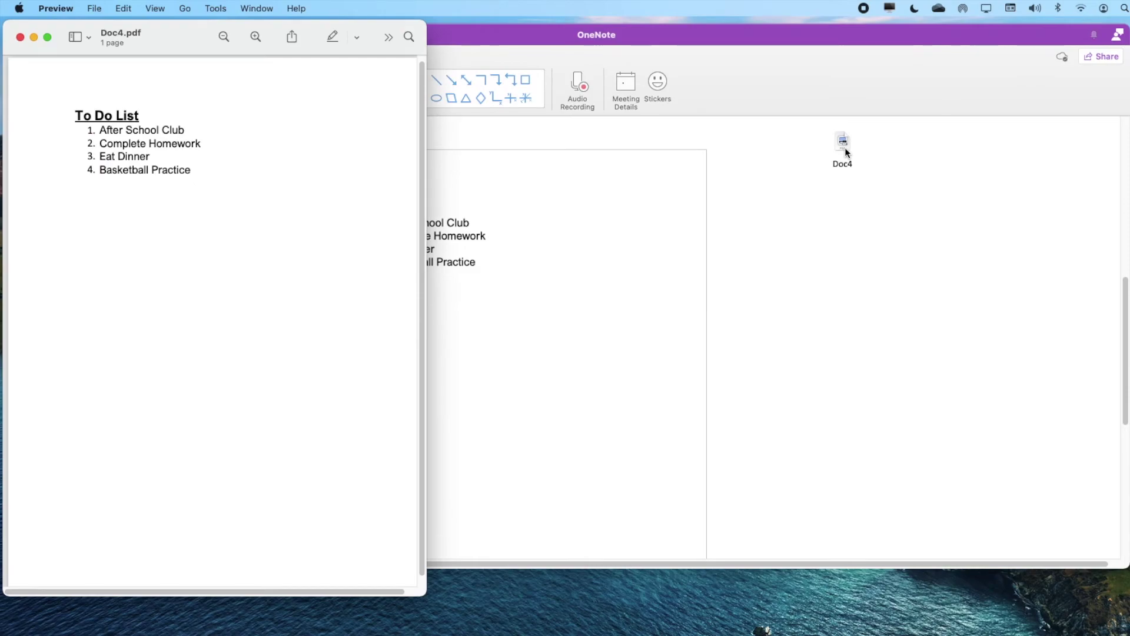
Move the Preview window showing Doc4.pdf aside to uncover the notebook
{"action": "left_click_drag", "start_coordinate": [120, 29], "coordinate": [345, 83]}
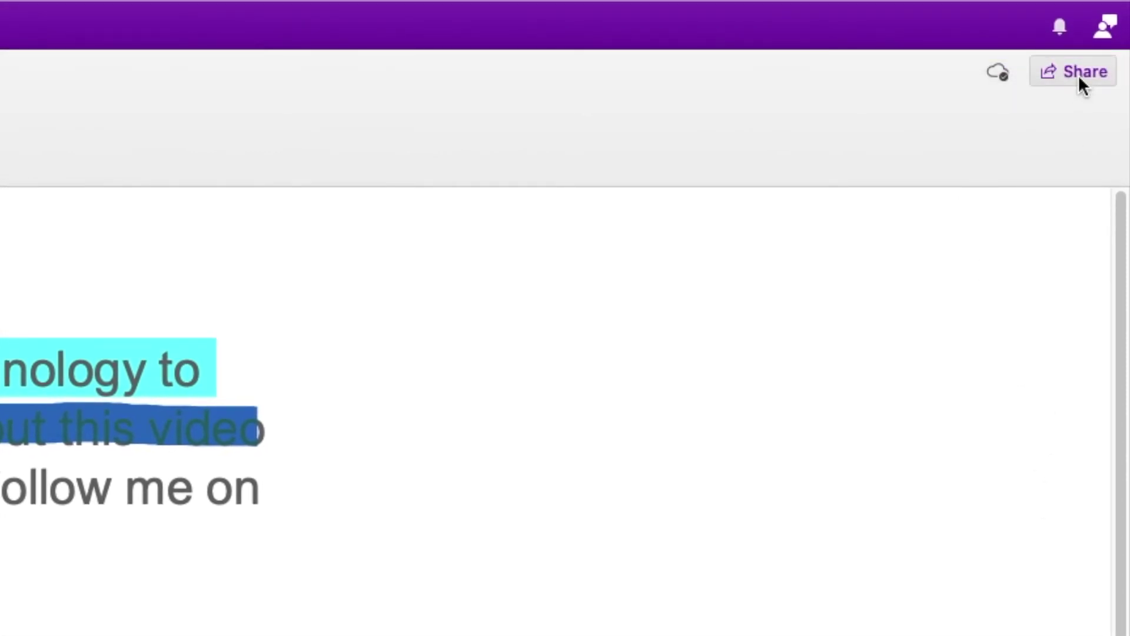
Start inviting people to the notebook from Share with Can Edit allowed
{"action": "left_click", "coordinate": [1078, 76]}
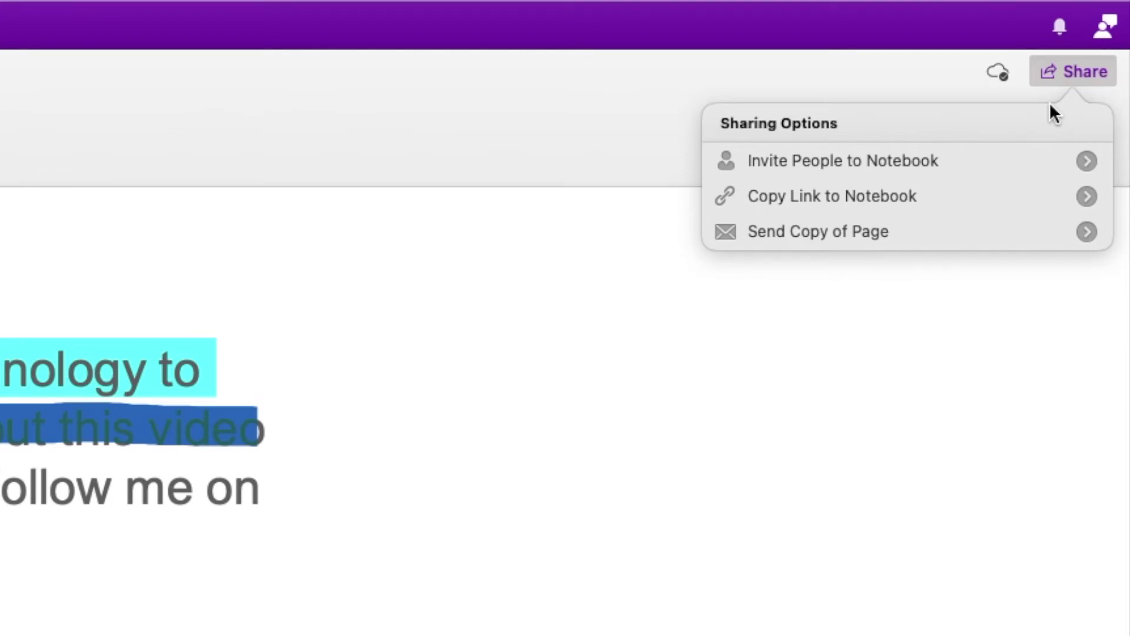
{"action": "left_click", "coordinate": [943, 157]}
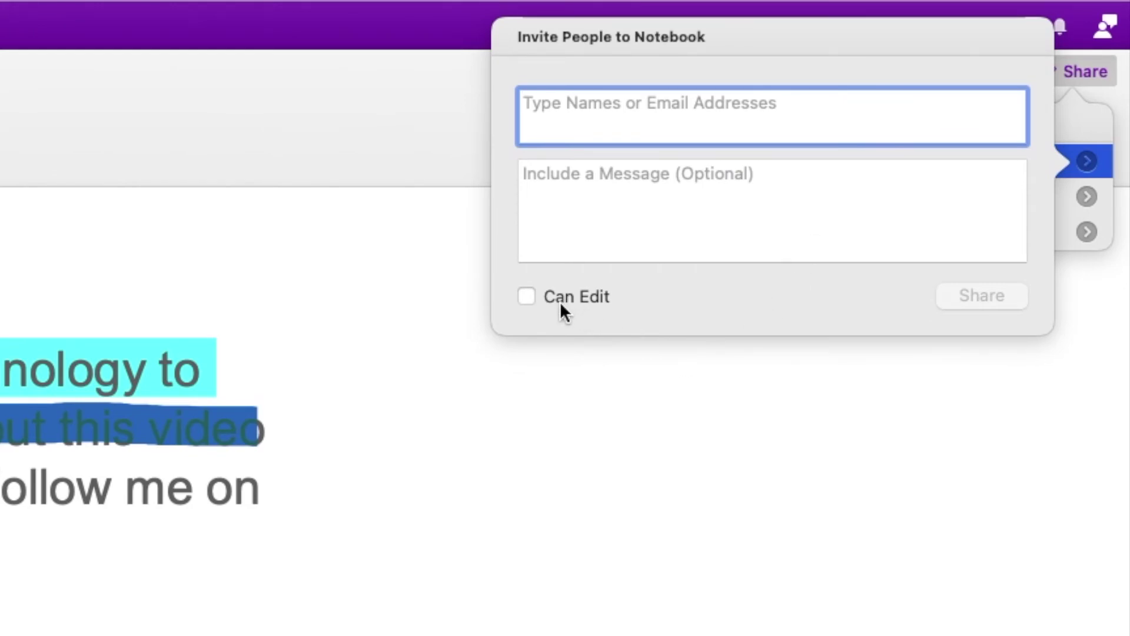
{"action": "left_click", "coordinate": [527, 299]}
Dismiss the invite, create a View and Edit link to the notebook, and close it
{"action": "left_click", "coordinate": [655, 457]}
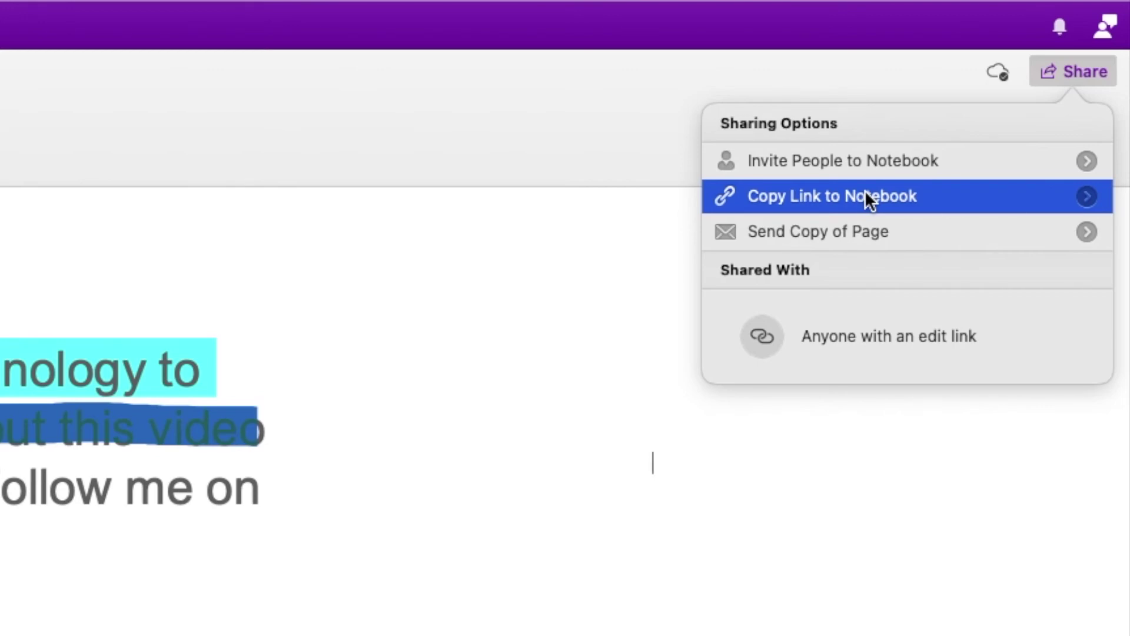
{"action": "left_click", "coordinate": [865, 194]}
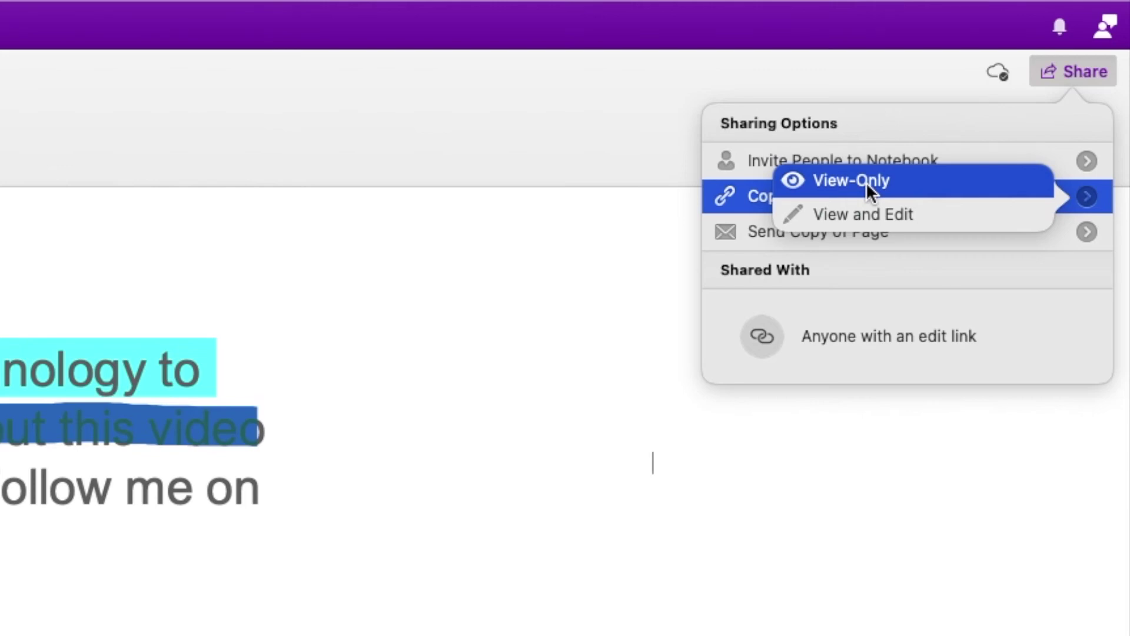
{"action": "left_click", "coordinate": [865, 214]}
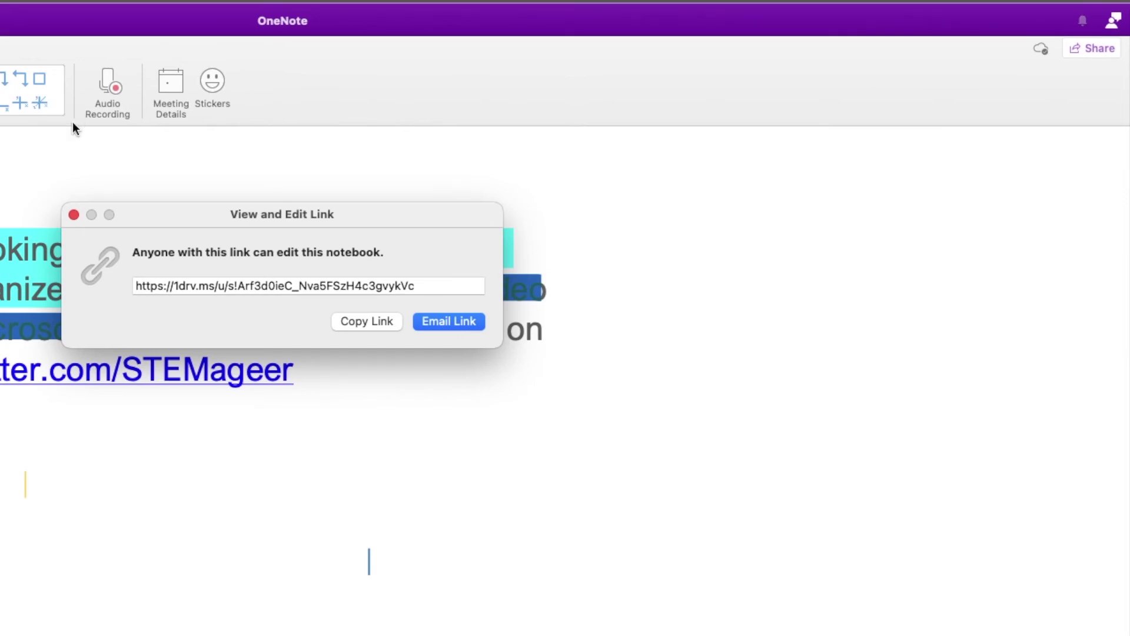
{"action": "left_click", "coordinate": [74, 214]}
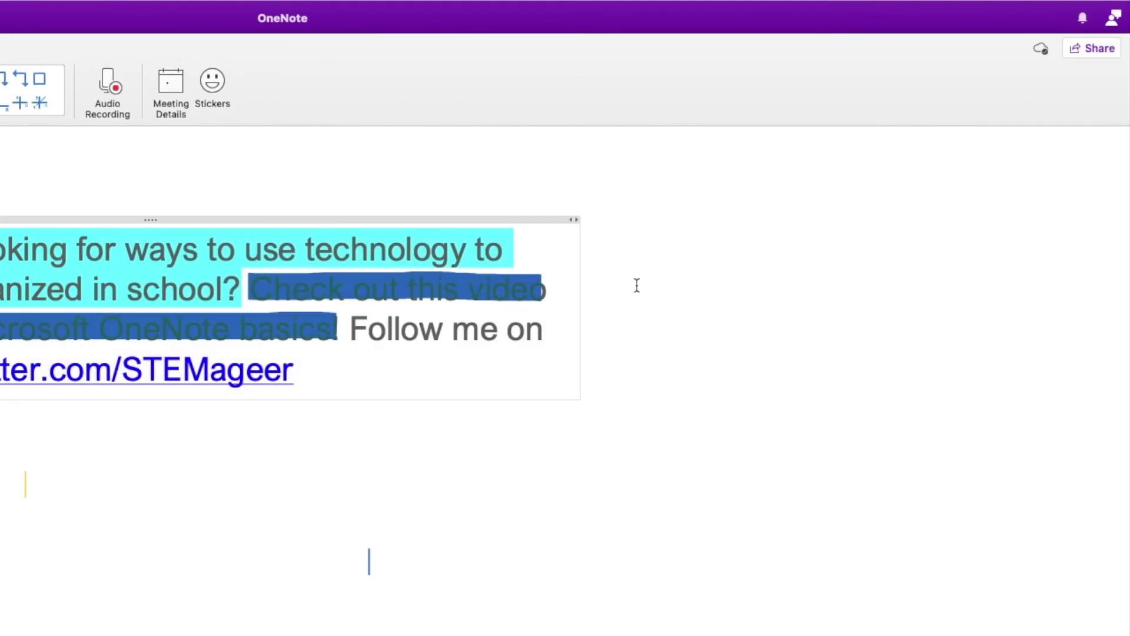
Set Send Copy of Page to PDF Attachment and list the apps to send it through
{"action": "left_click", "coordinate": [1098, 49]}
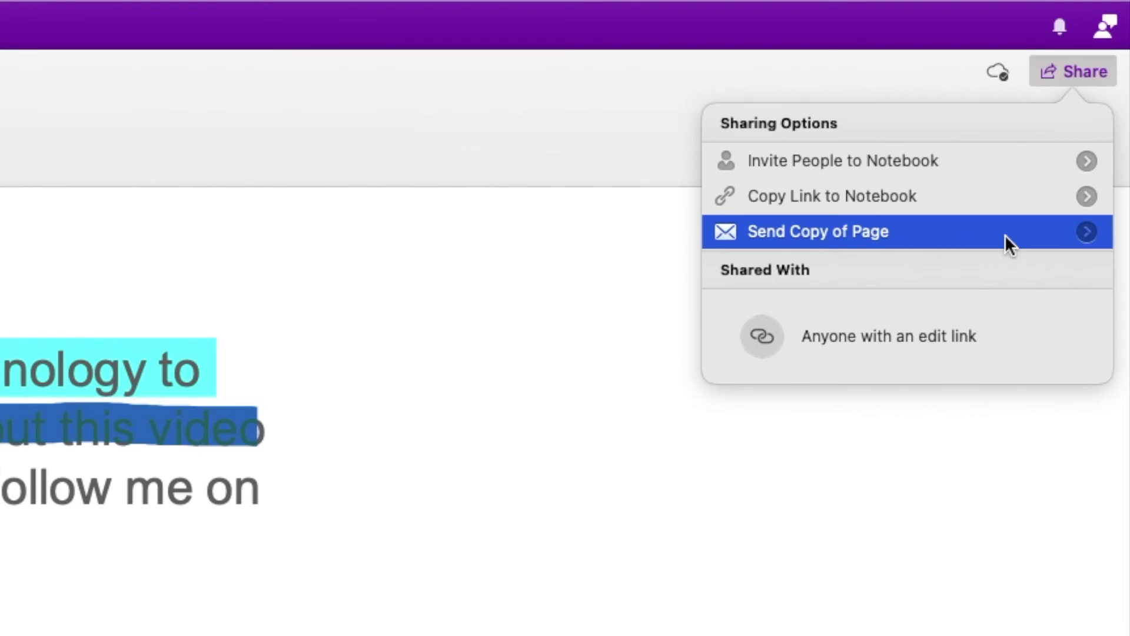
{"action": "left_click", "coordinate": [1004, 234]}
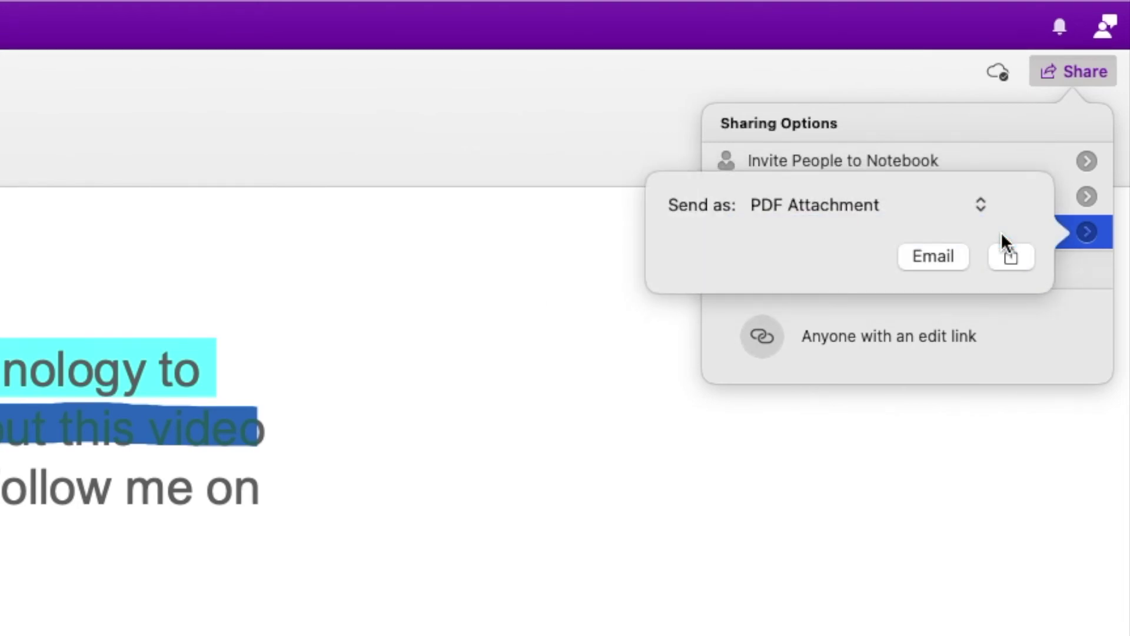
{"action": "left_click", "coordinate": [794, 201]}
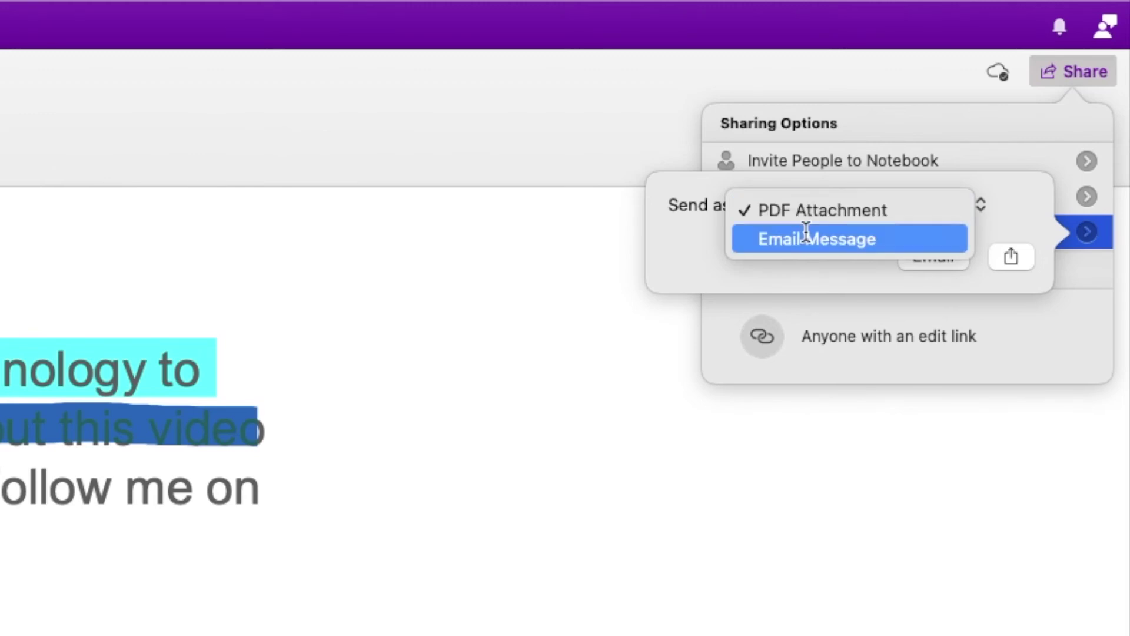
{"action": "left_click", "coordinate": [804, 236]}
{"action": "left_click", "coordinate": [808, 207]}
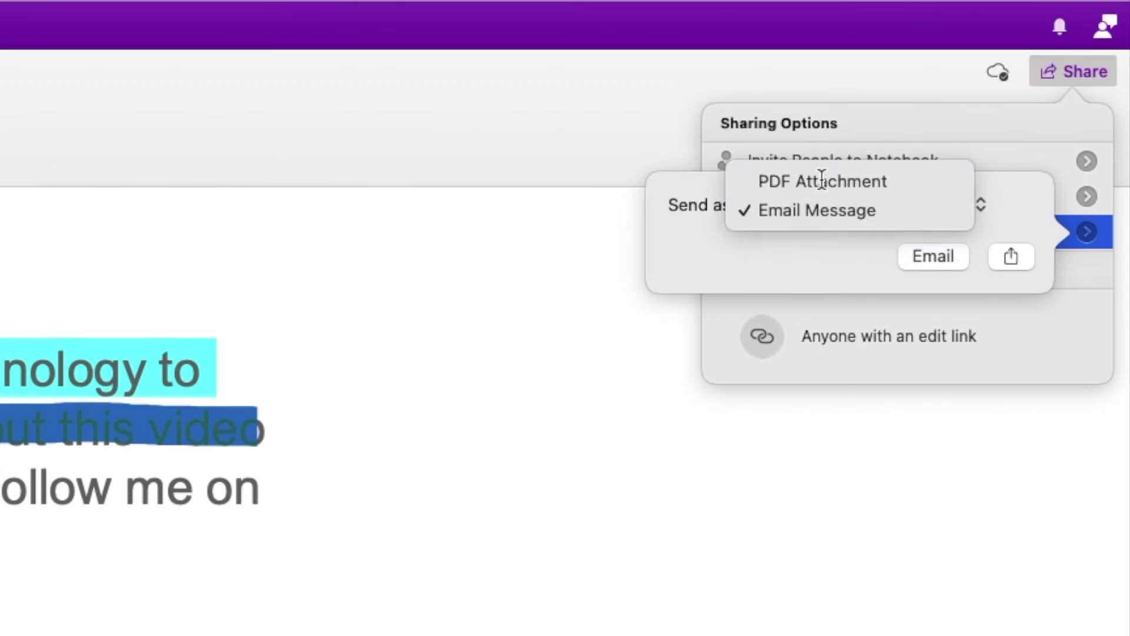
{"action": "left_click", "coordinate": [816, 181]}
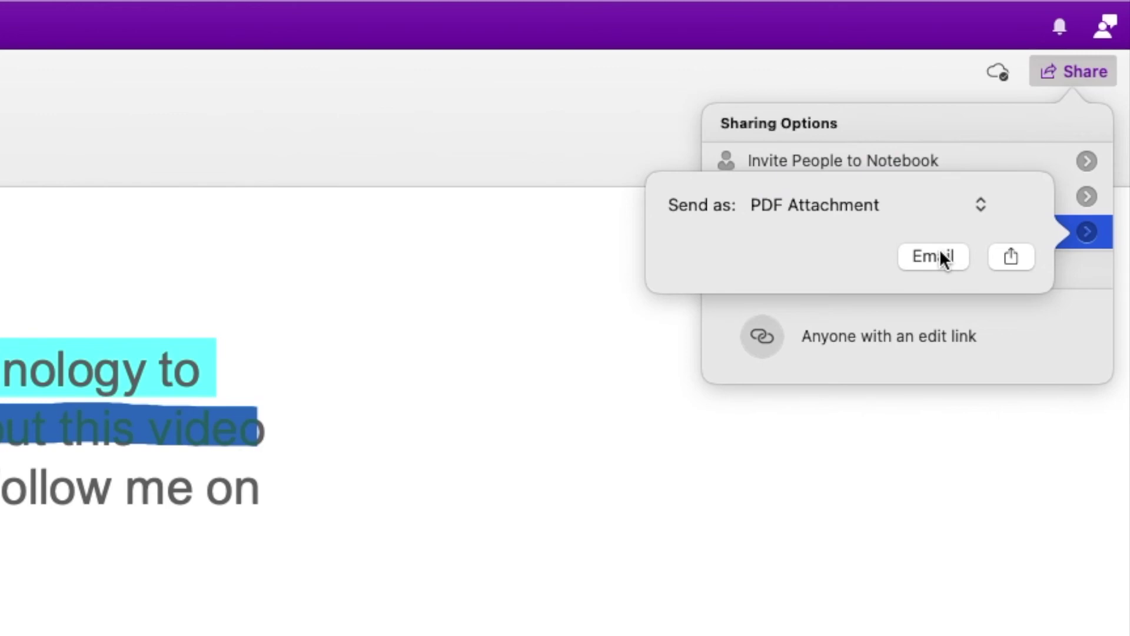
{"action": "left_click", "coordinate": [1008, 256]}
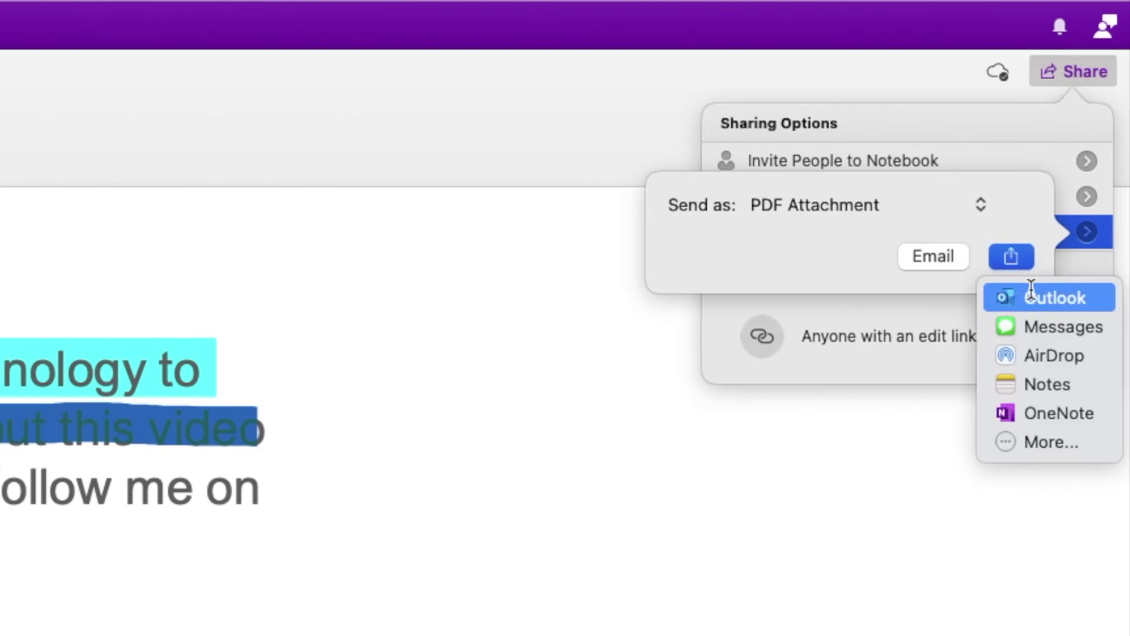